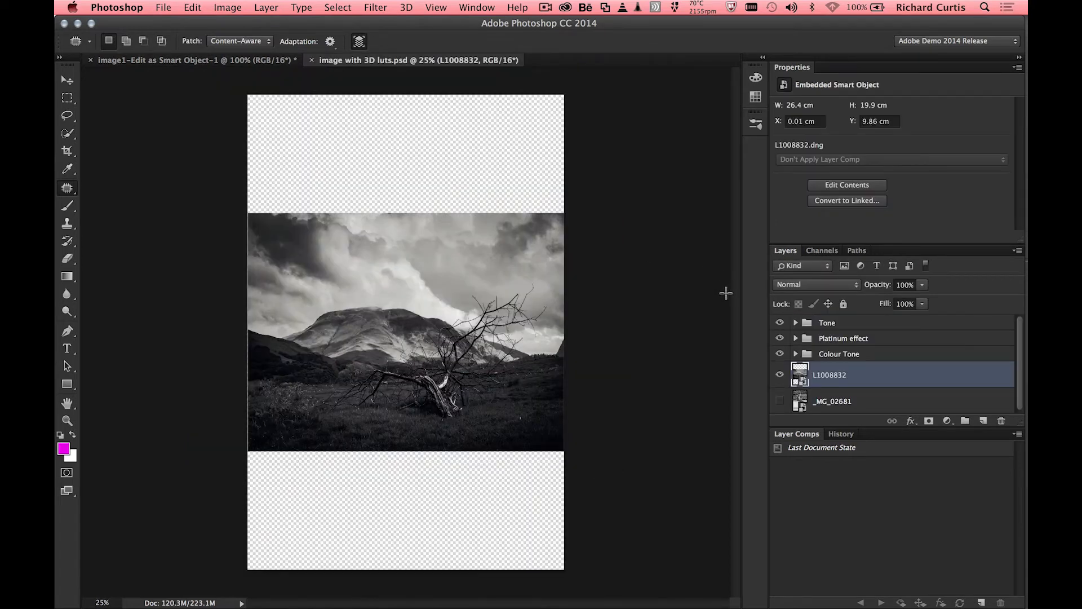
# Float the image with 3D luts.psd document beside the portrait and inspect its Colour Tone, Platinum effect and Tone layer groups
pyautogui.moveTo(384, 60); pyautogui.dragTo(96, 146)
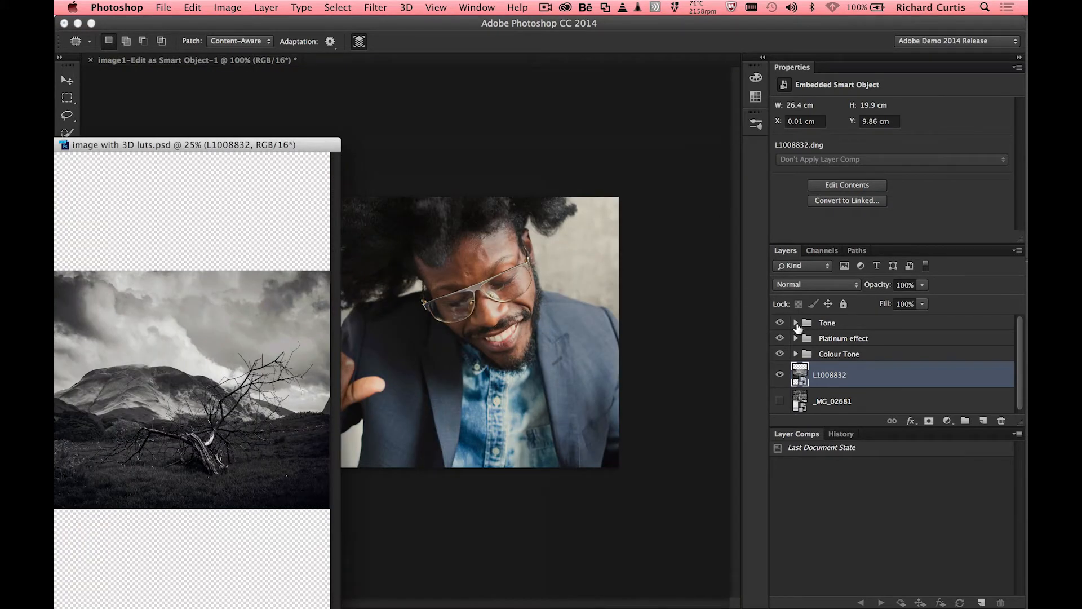
pyautogui.click(795, 354)
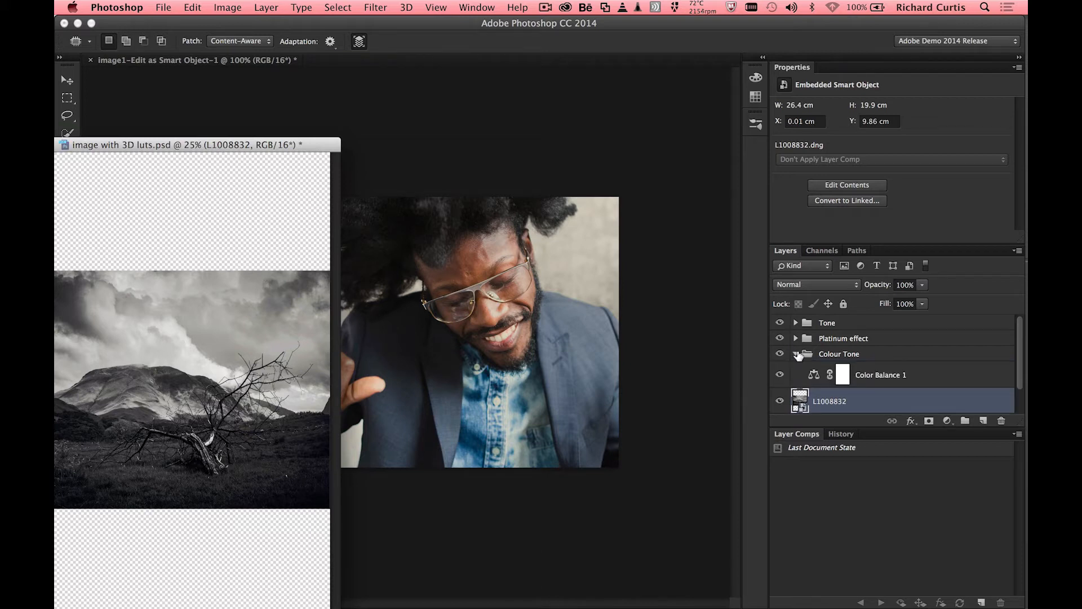
pyautogui.click(796, 354)
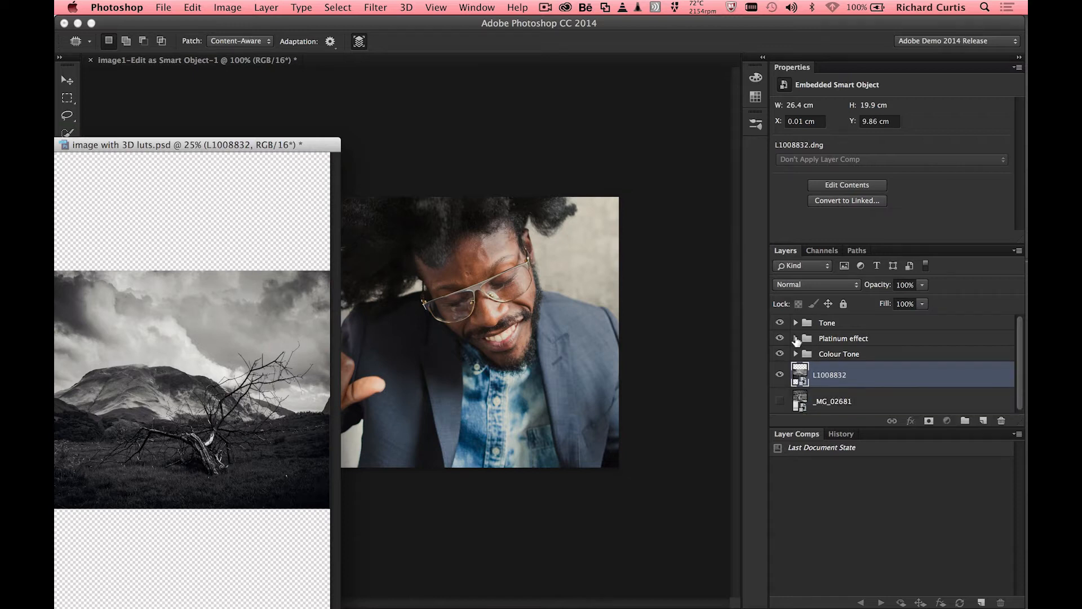
pyautogui.click(796, 338)
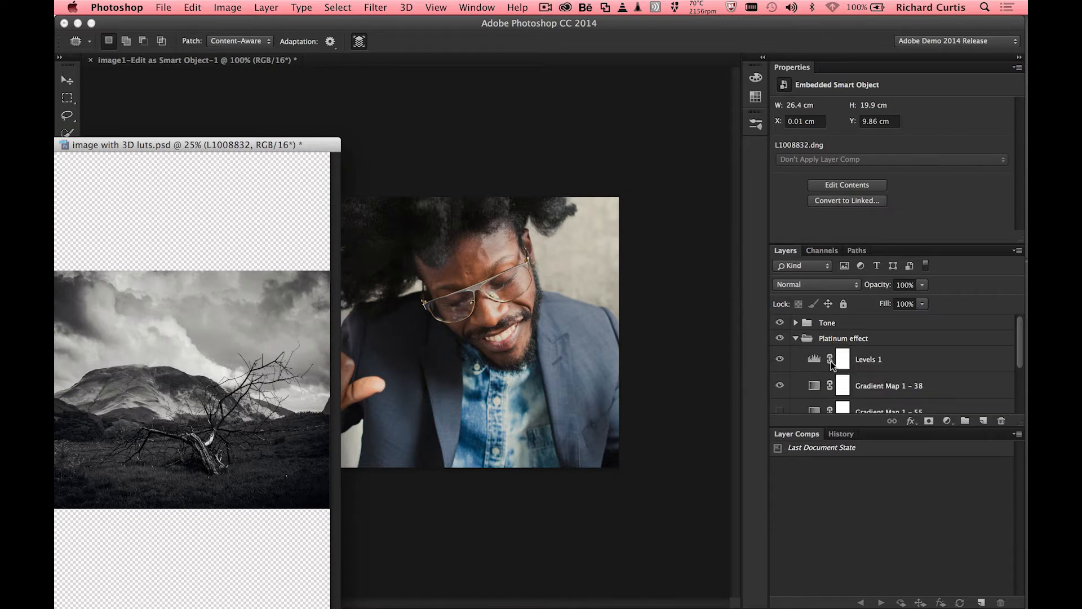
pyautogui.click(796, 338)
pyautogui.click(796, 322)
pyautogui.click(796, 322)
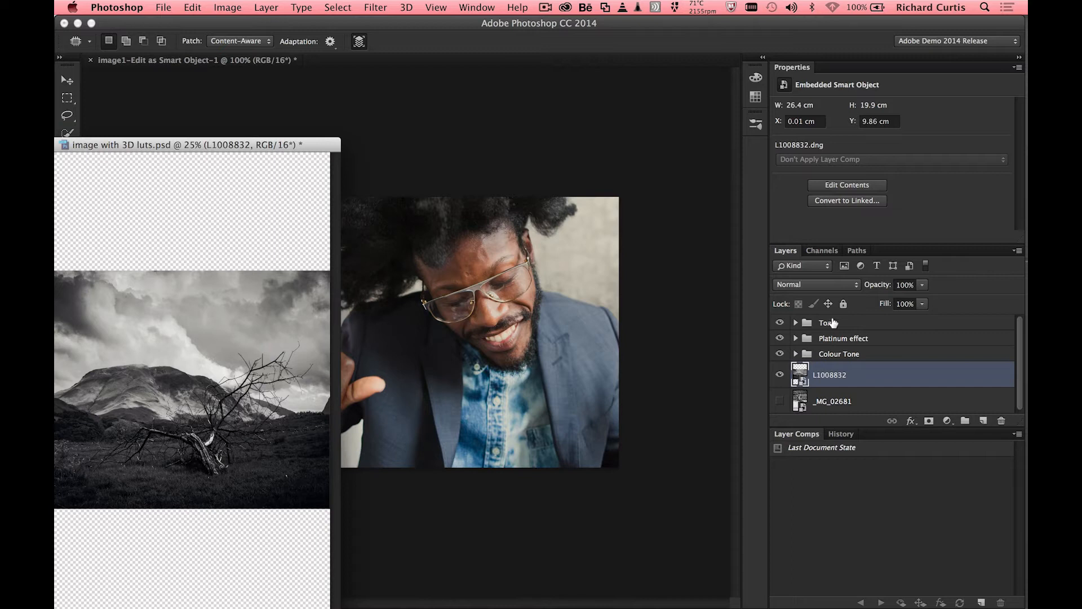
# Copy the Tone, Platinum effect and Colour Tone groups together from image with 3D luts.psd into the portrait document
pyautogui.click(838, 324)
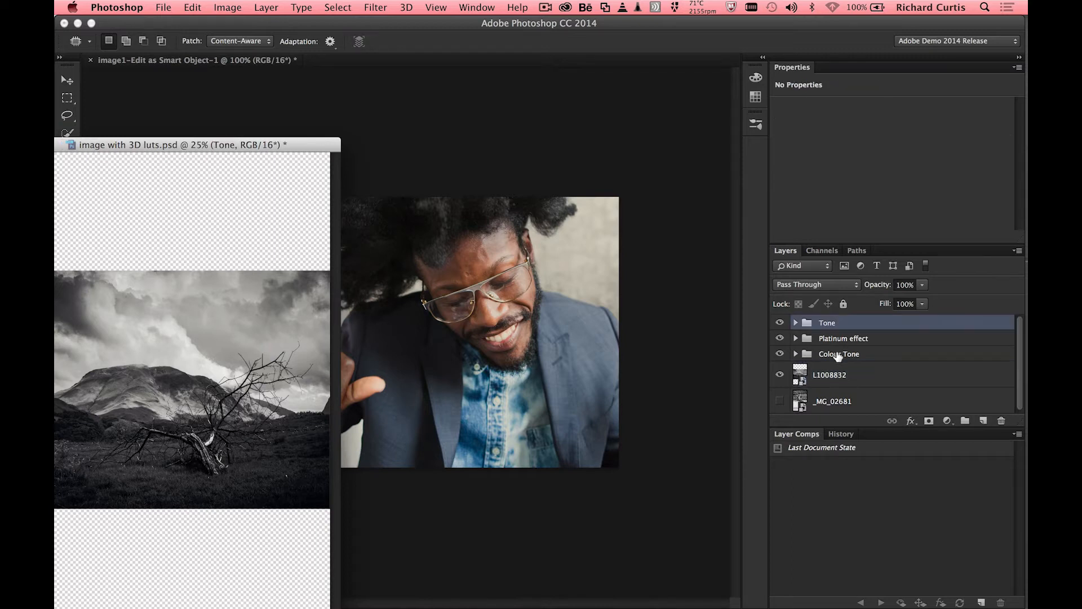
pyautogui.keyDown('shift'); pyautogui.click(834, 355); pyautogui.keyUp('shift')
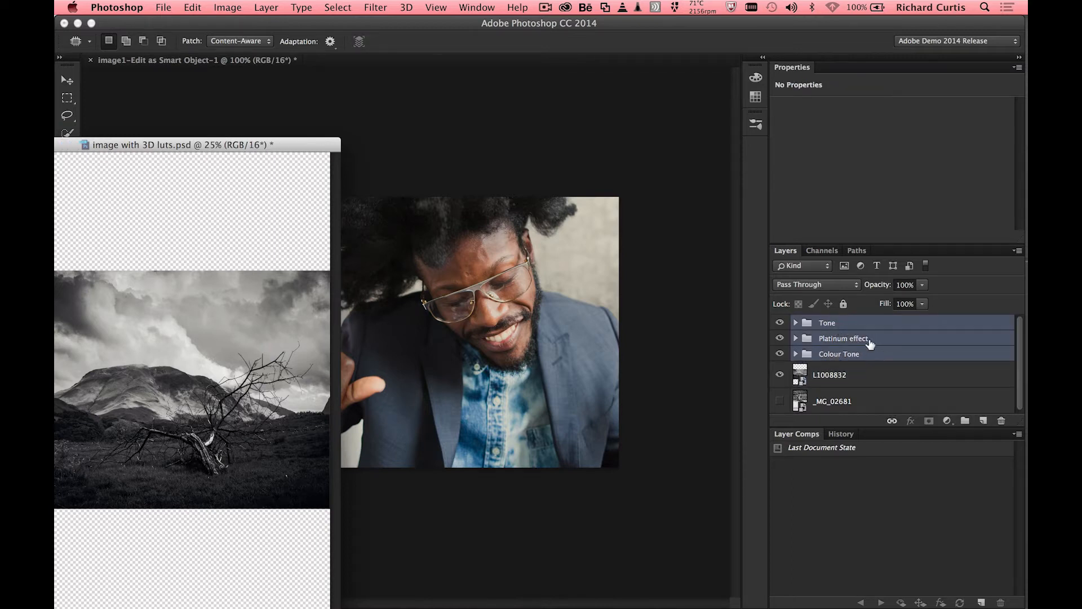
pyautogui.moveTo(887, 338); pyautogui.dragTo(556, 226)
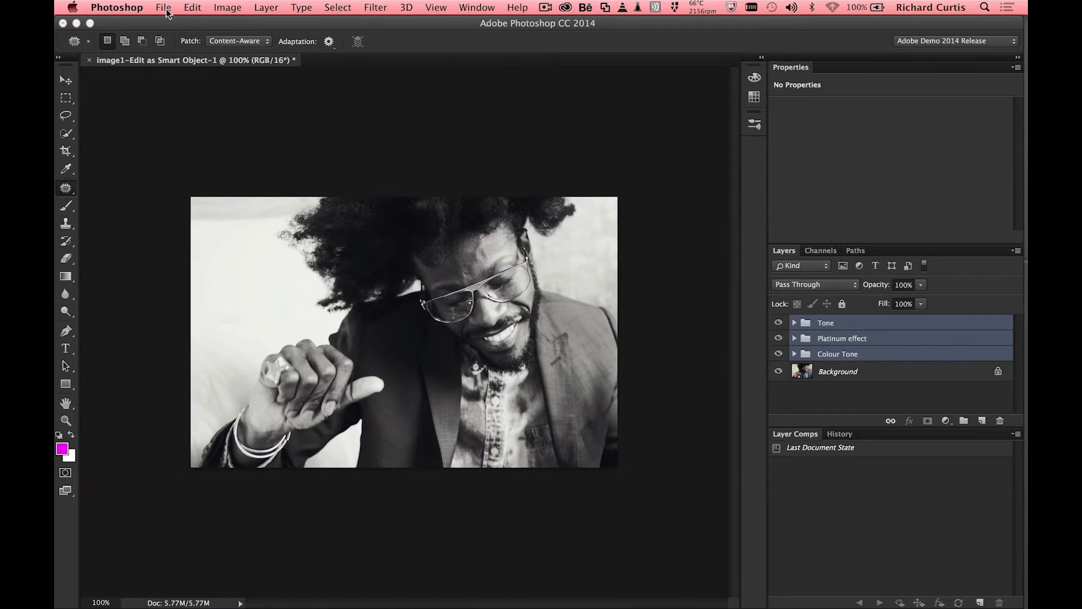
# Export the portrait's adjustments as 3DL, CUBE, CSP and ICC color lookup tables named BWLook in the 3D LUT folder, with 32 grid points
pyautogui.click(164, 6)
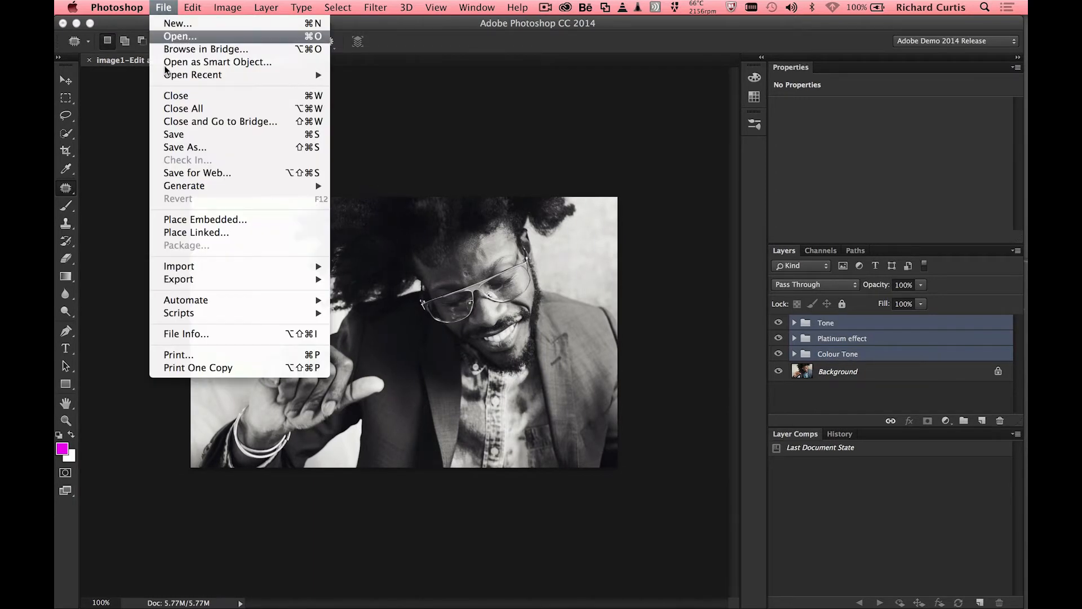
pyautogui.moveTo(202, 281)
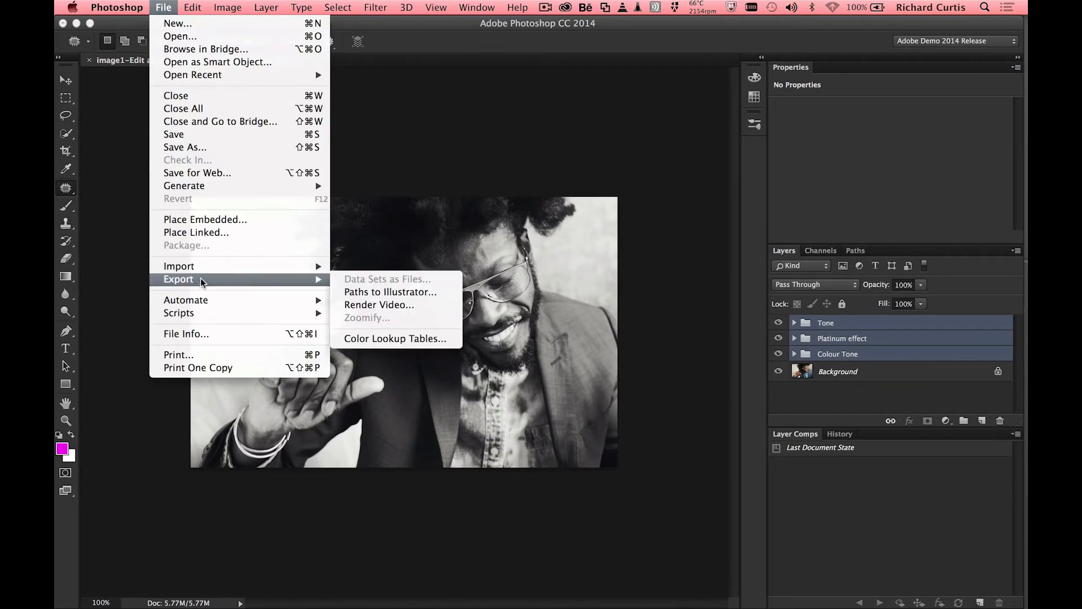
pyautogui.click(392, 340)
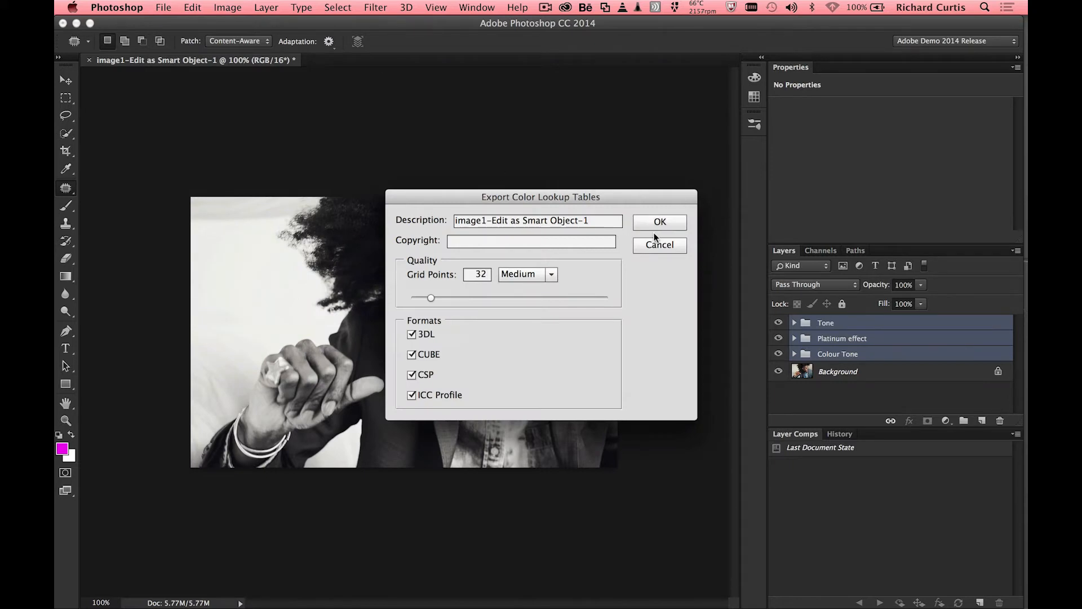
pyautogui.click(656, 224)
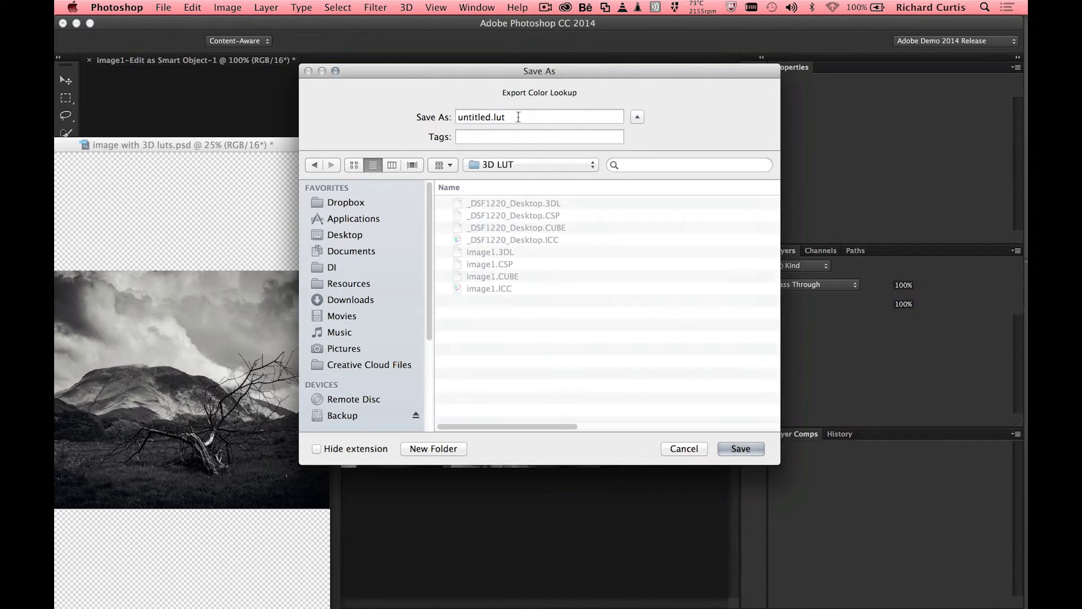
pyautogui.click(518, 116)
pyautogui.moveTo(448, 110); pyautogui.dragTo(425, 75)
pyautogui.write('BW')
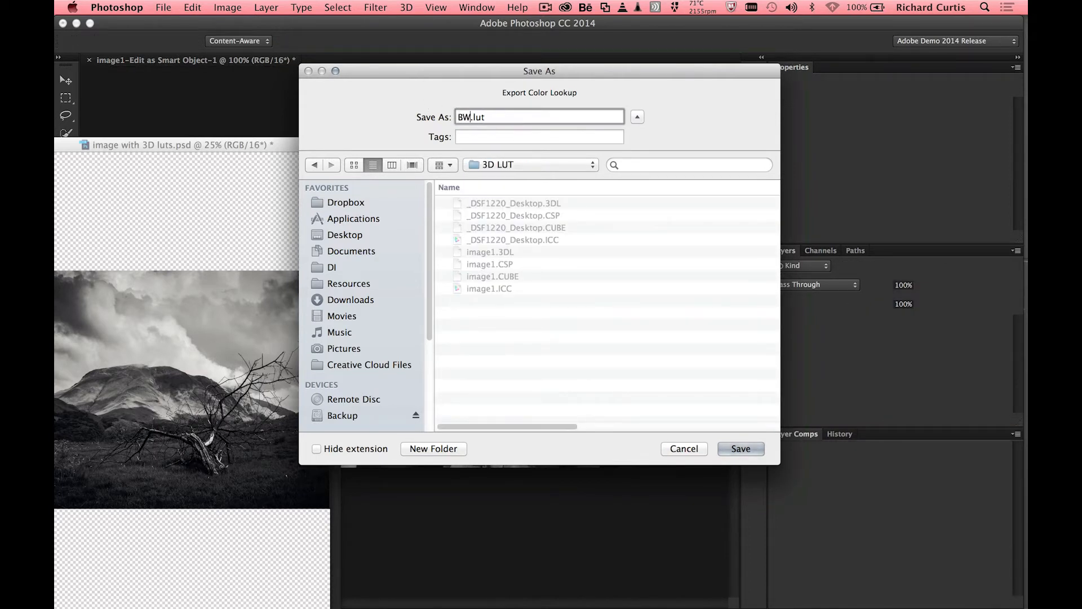
pyautogui.write('Look')
pyautogui.click(747, 446)
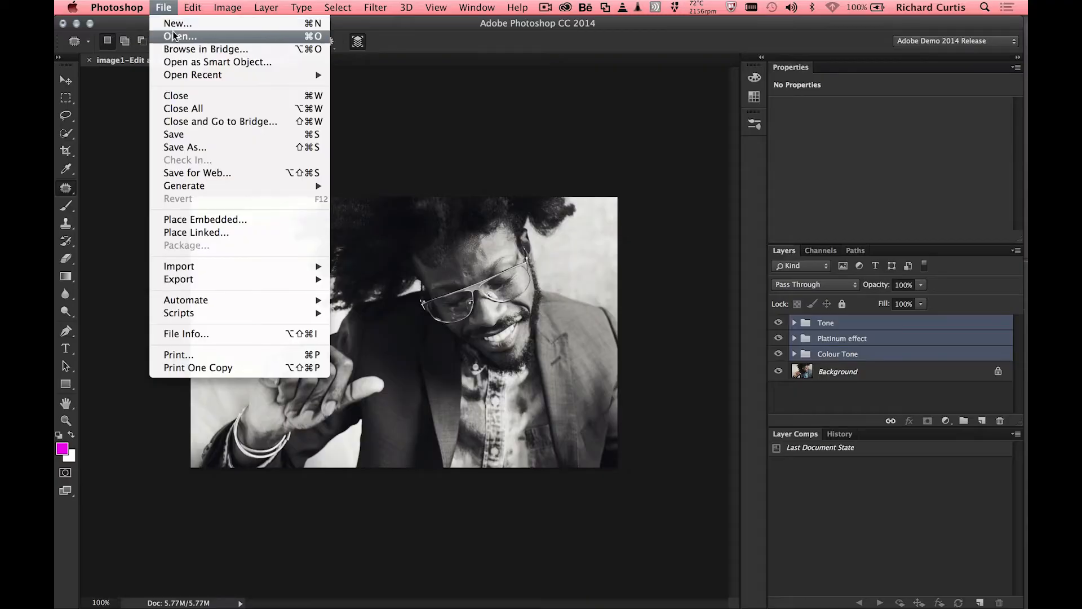
# Open the video Play MAIN.mp4 from the videos folder and play a few seconds of it
pyautogui.press('Escape')
pyautogui.press('super+o')
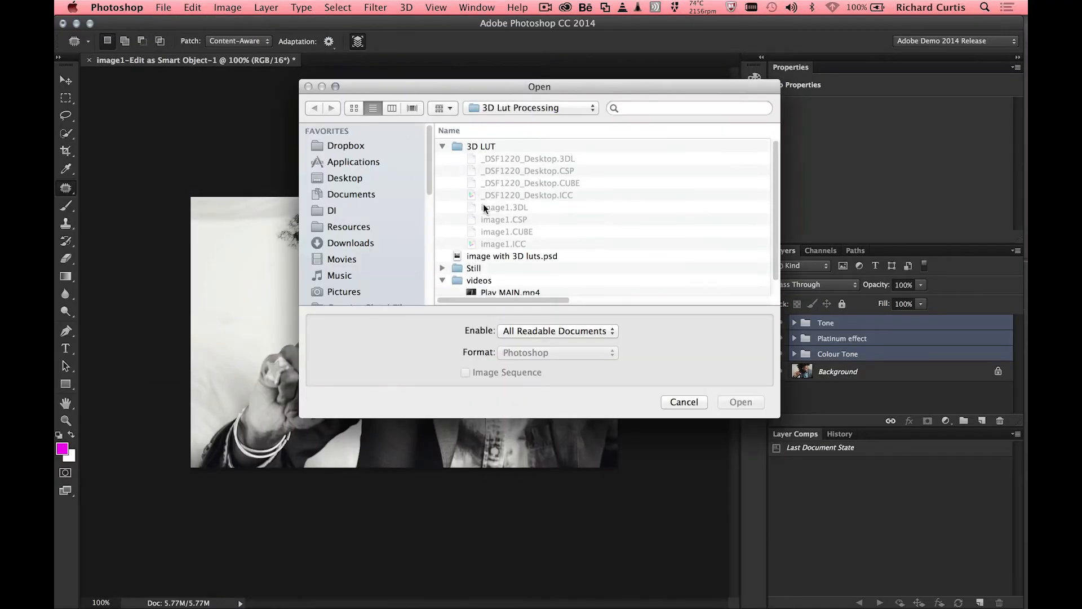
pyautogui.click(510, 289)
pyautogui.click(744, 402)
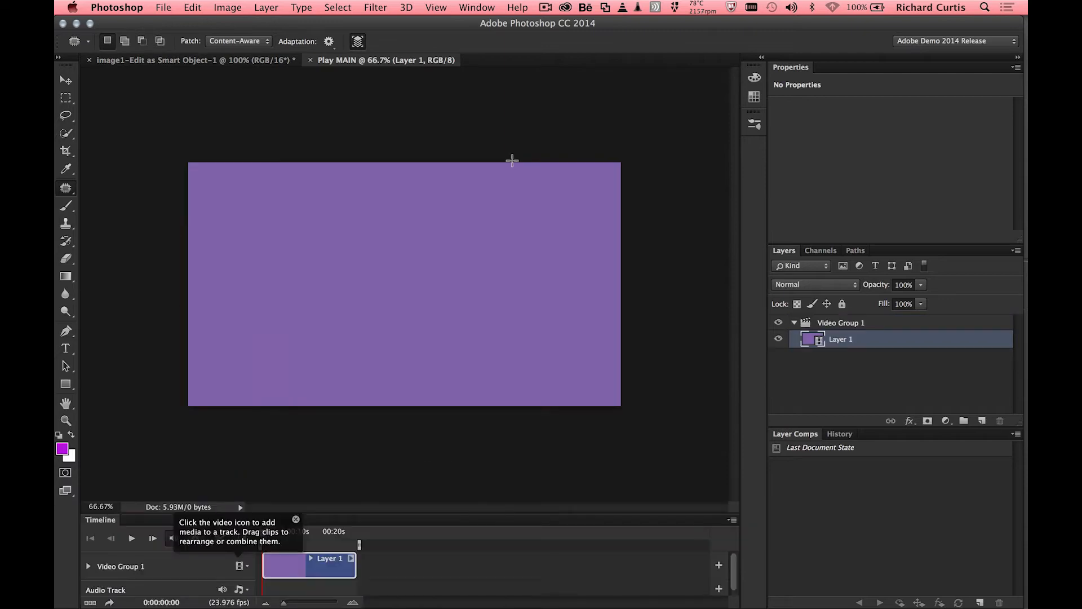
pyautogui.press('space')
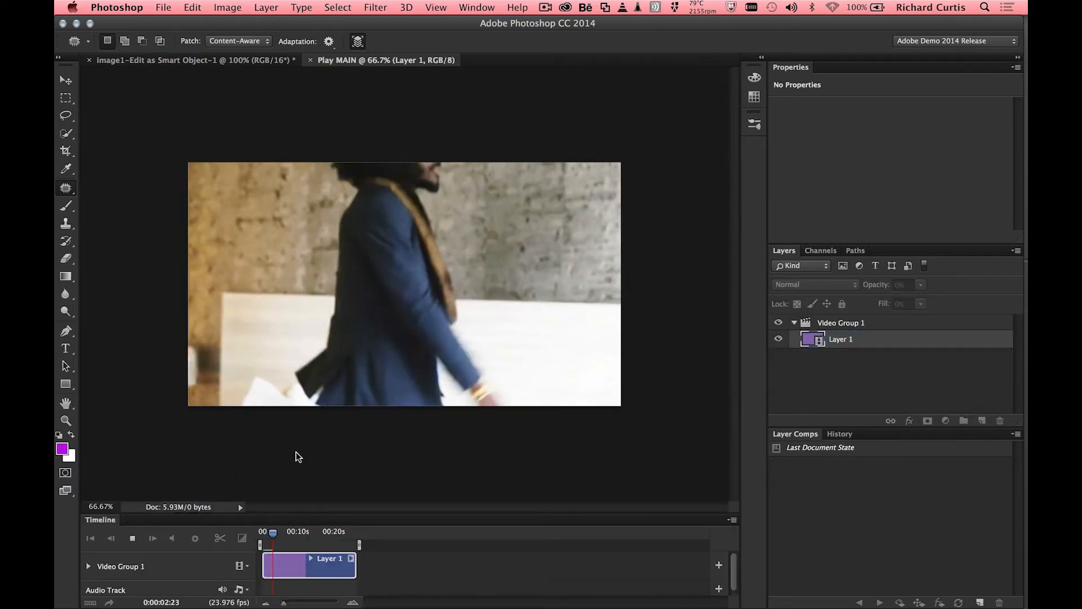
pyautogui.press('space')
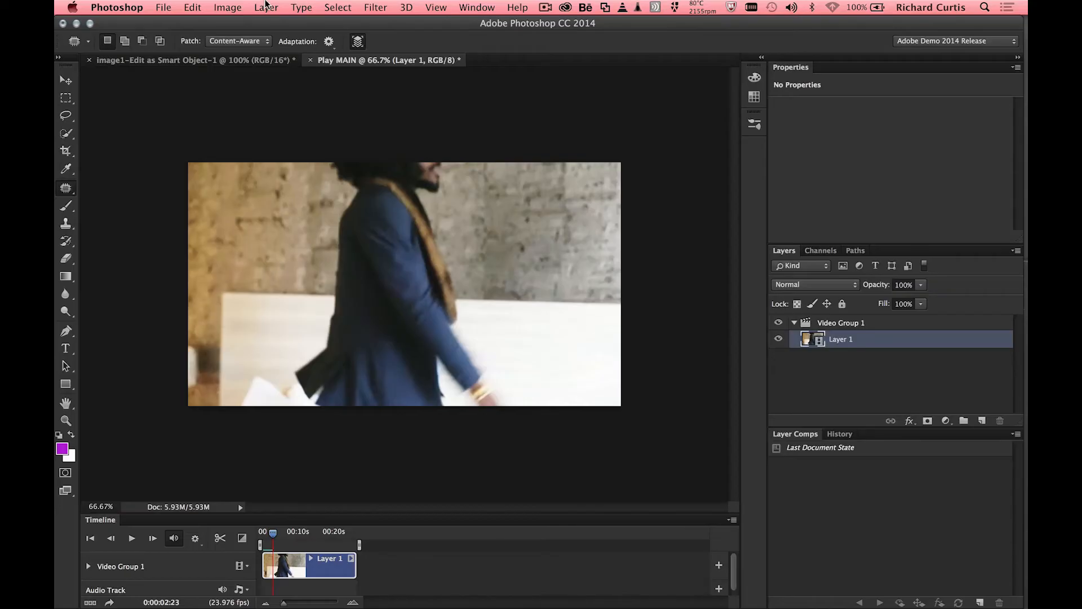
# Add a Color Lookup adjustment layer clipped to the video layer
pyautogui.click(266, 7)
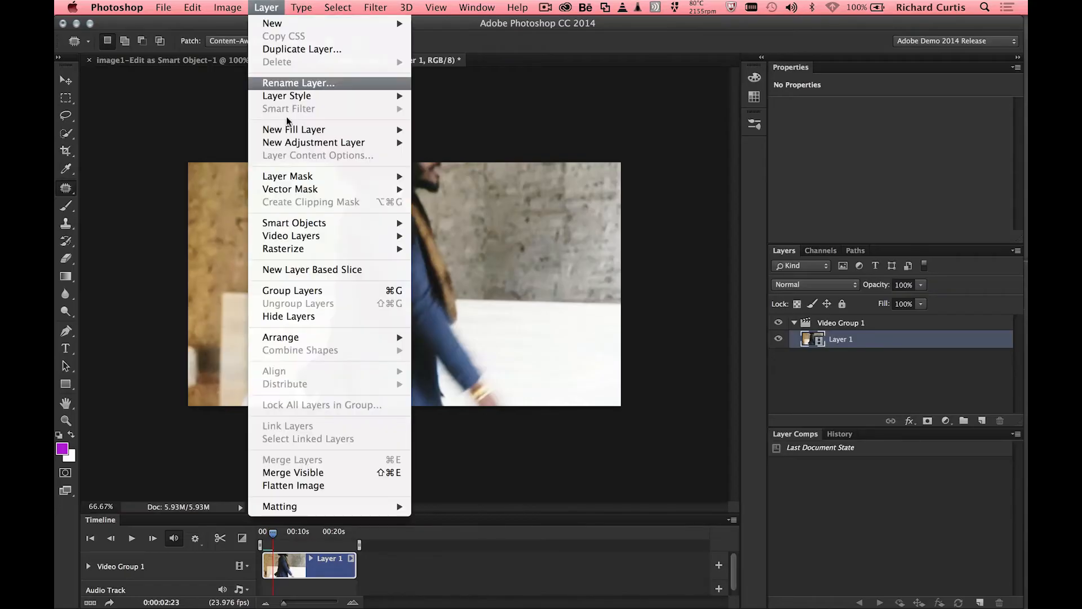
pyautogui.moveTo(310, 144)
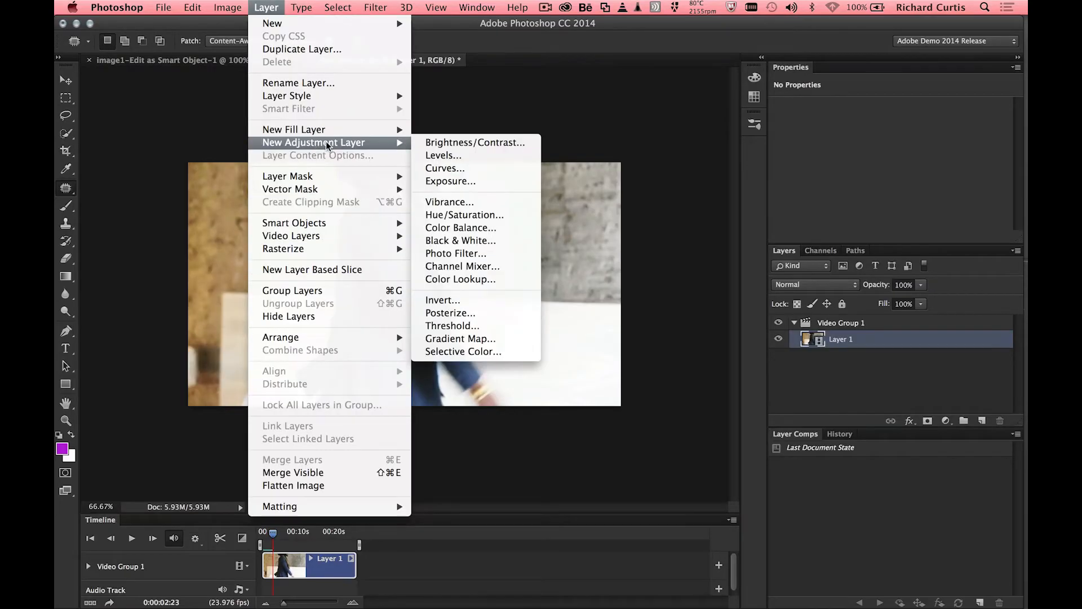
pyautogui.click(468, 283)
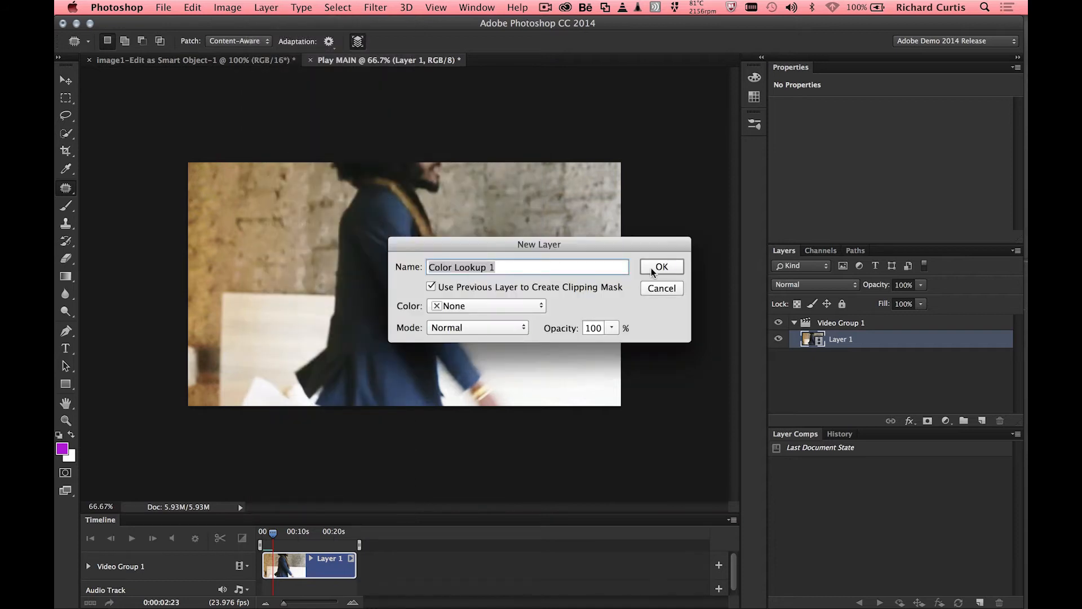
pyautogui.click(652, 273)
# Load bw.3DL from the Desktop as the adjustment's 3D LUT and play the graded video
pyautogui.click(941, 105)
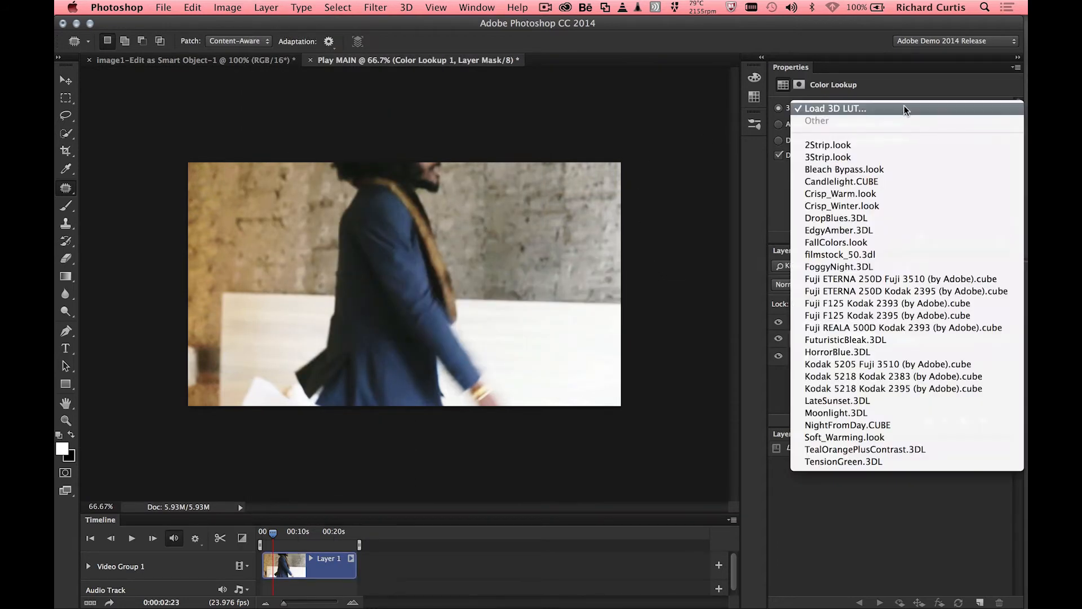
pyautogui.click(905, 107)
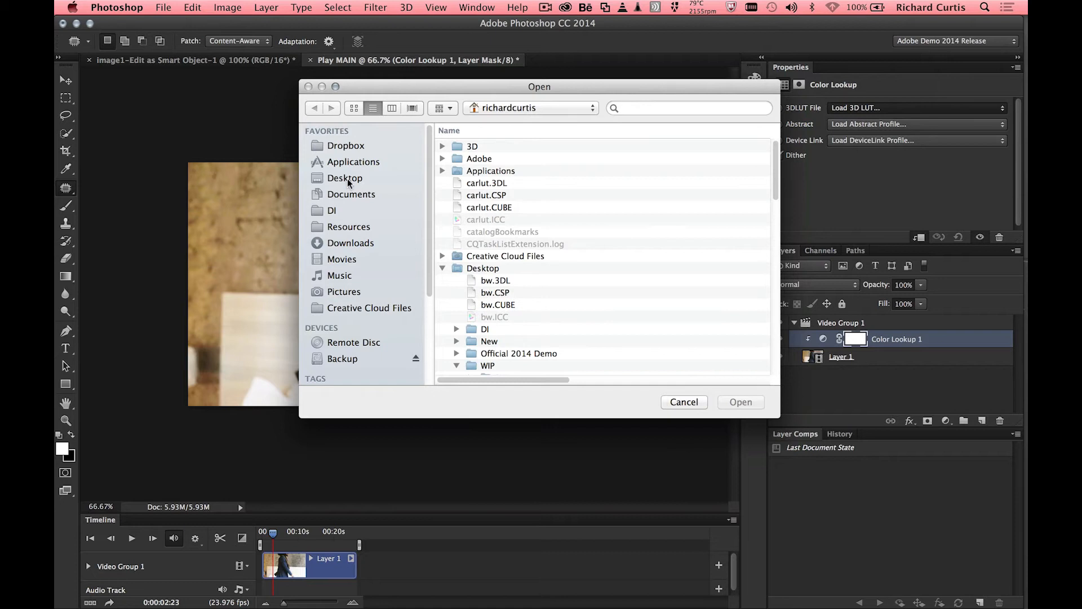
pyautogui.click(347, 180)
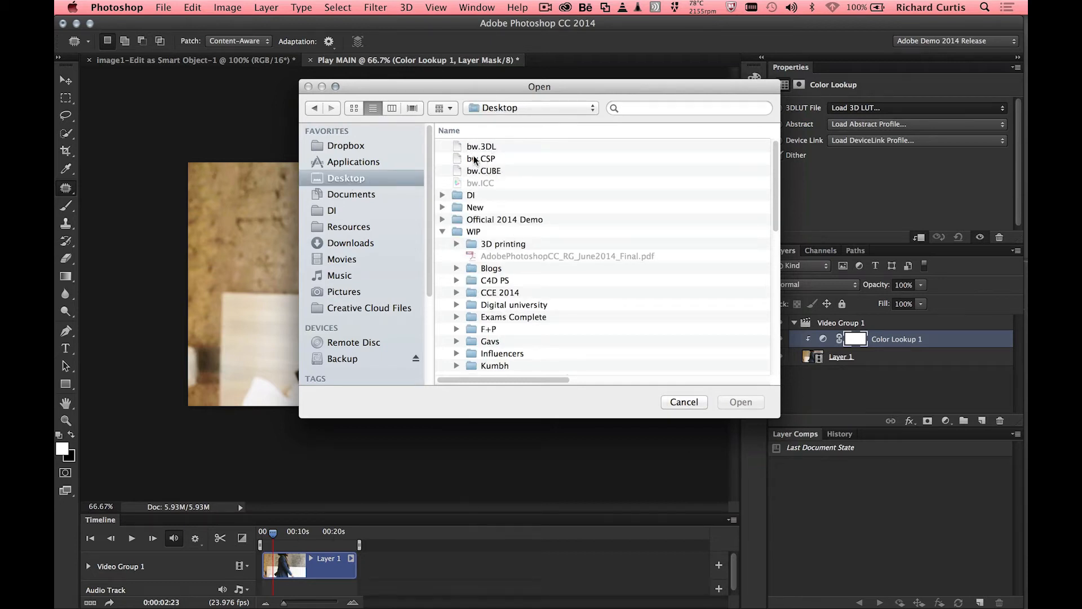
pyautogui.click(482, 148)
pyautogui.click(741, 403)
pyautogui.press('space')
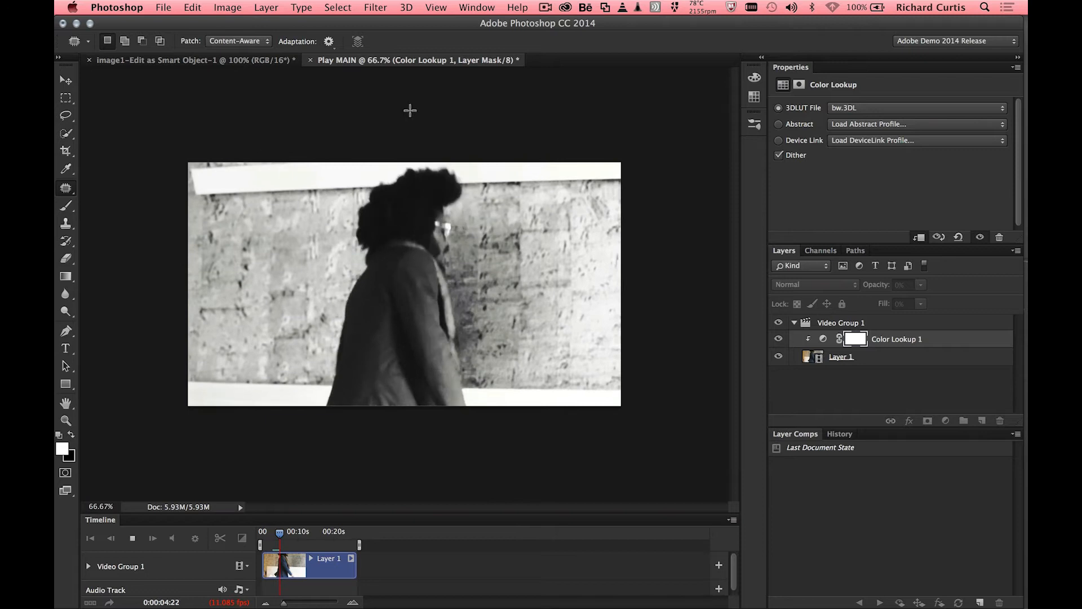
pyautogui.press('space')
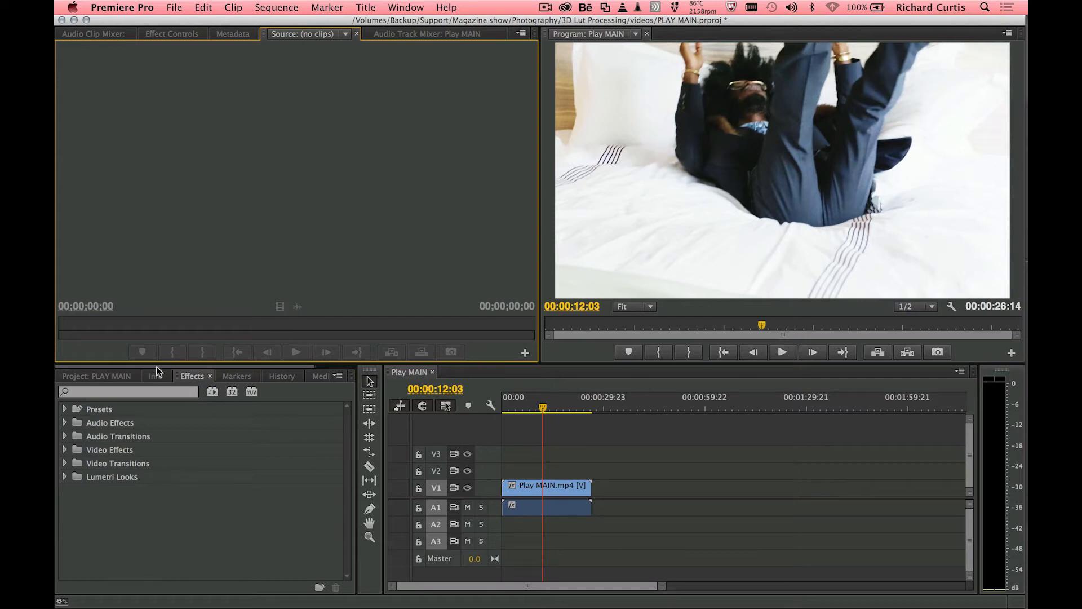
# In Premiere Pro, create a 1920 x 1080 adjustment layer and place it on track V2 over the Play MAIN.mp4 clip
pyautogui.click(99, 376)
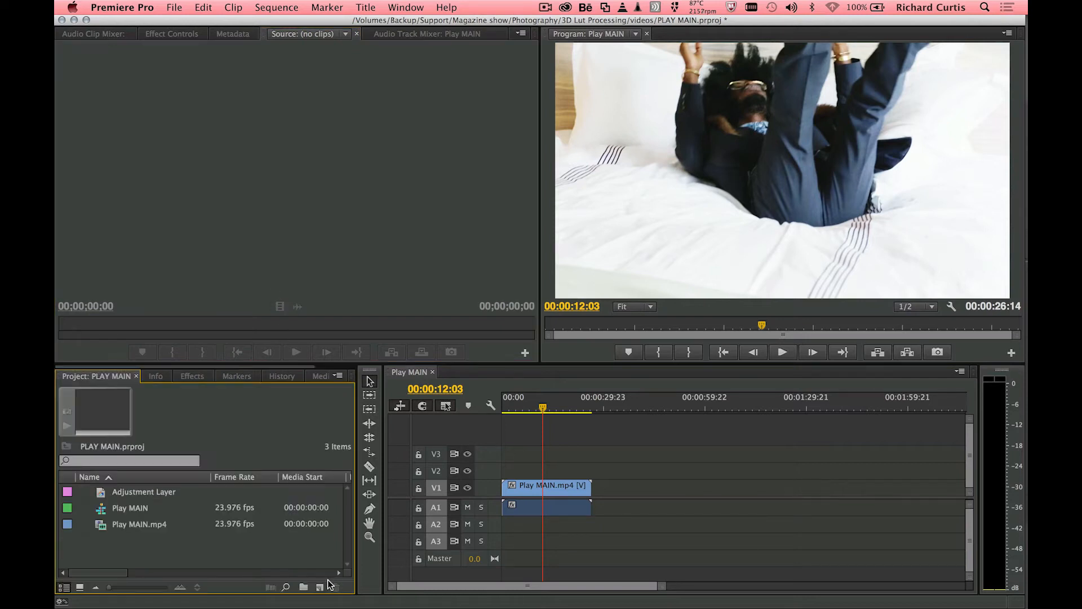
pyautogui.click(320, 587)
pyautogui.click(320, 587)
pyautogui.click(320, 587)
pyautogui.click(364, 493)
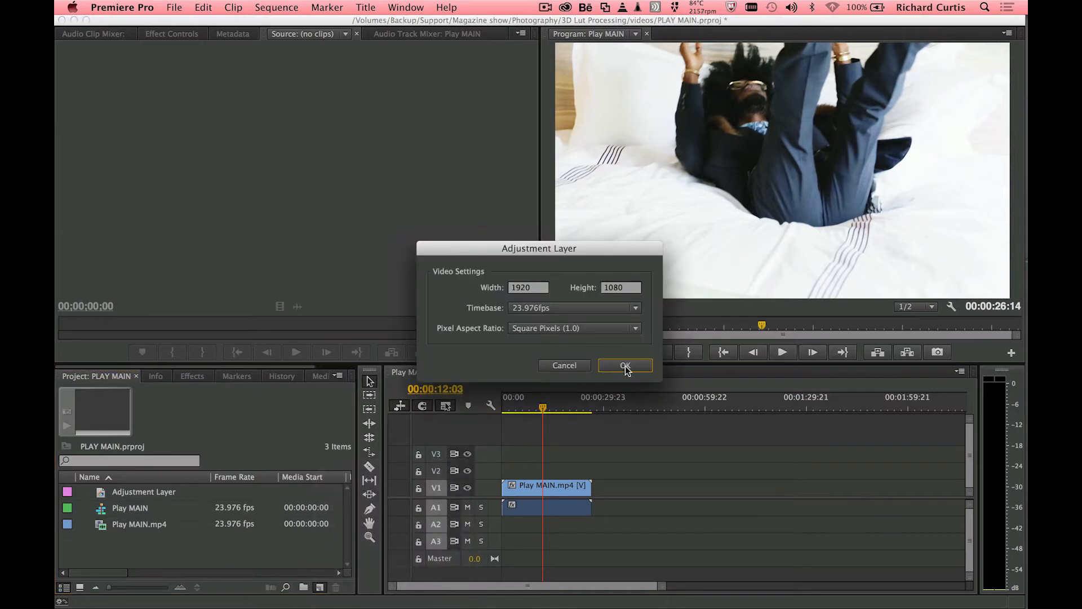
pyautogui.click(625, 365)
pyautogui.moveTo(139, 509); pyautogui.dragTo(591, 468)
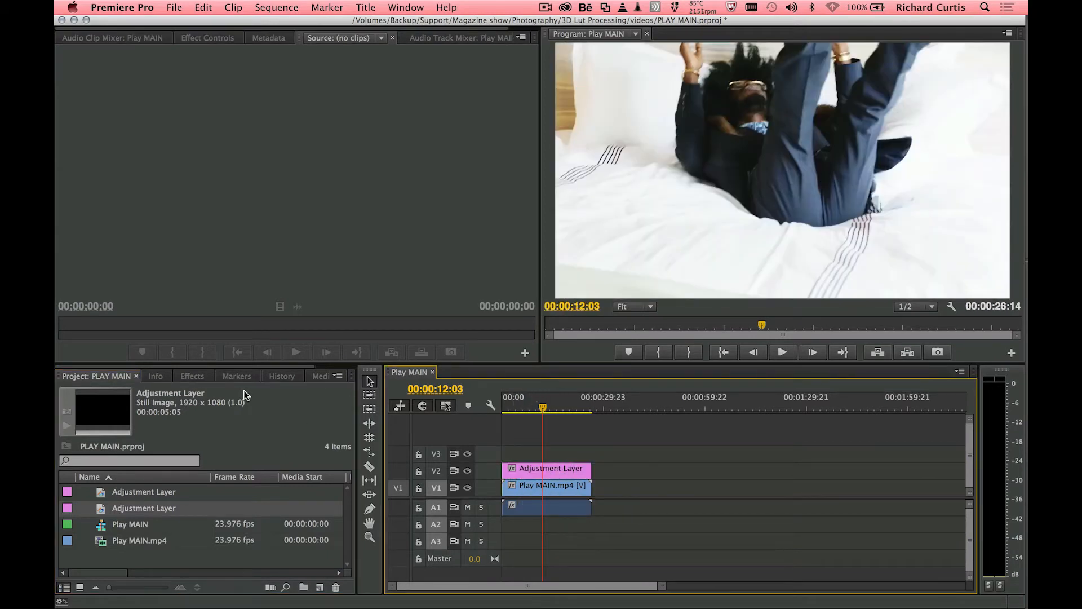
# Search the effects for "lum" and apply the Lumetri effect to the adjustment layer on V2
pyautogui.click(190, 376)
pyautogui.click(130, 392)
pyautogui.write('lumi')
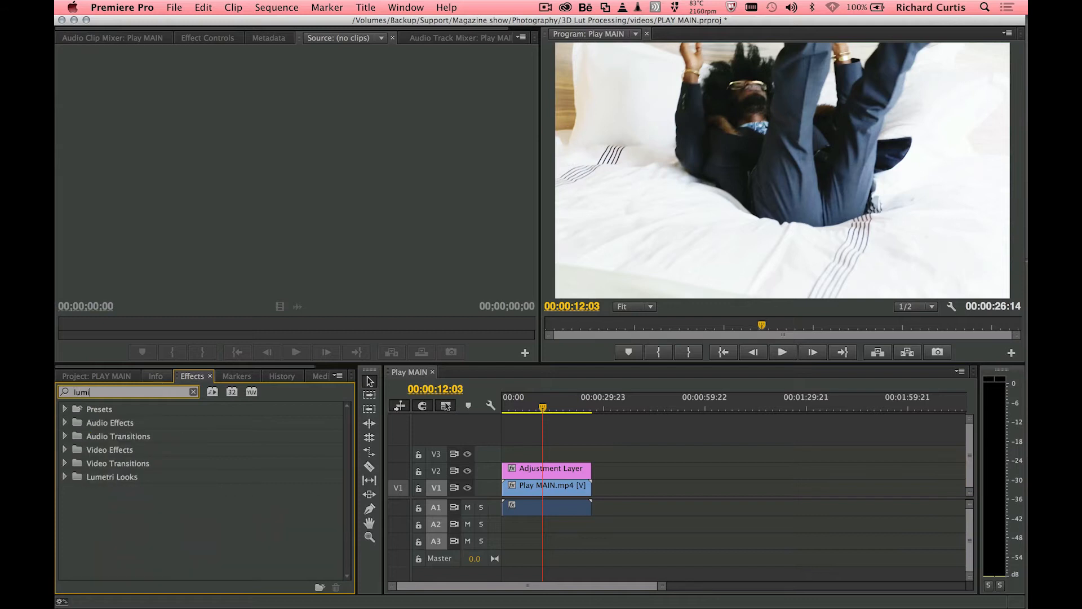
pyautogui.click(131, 531)
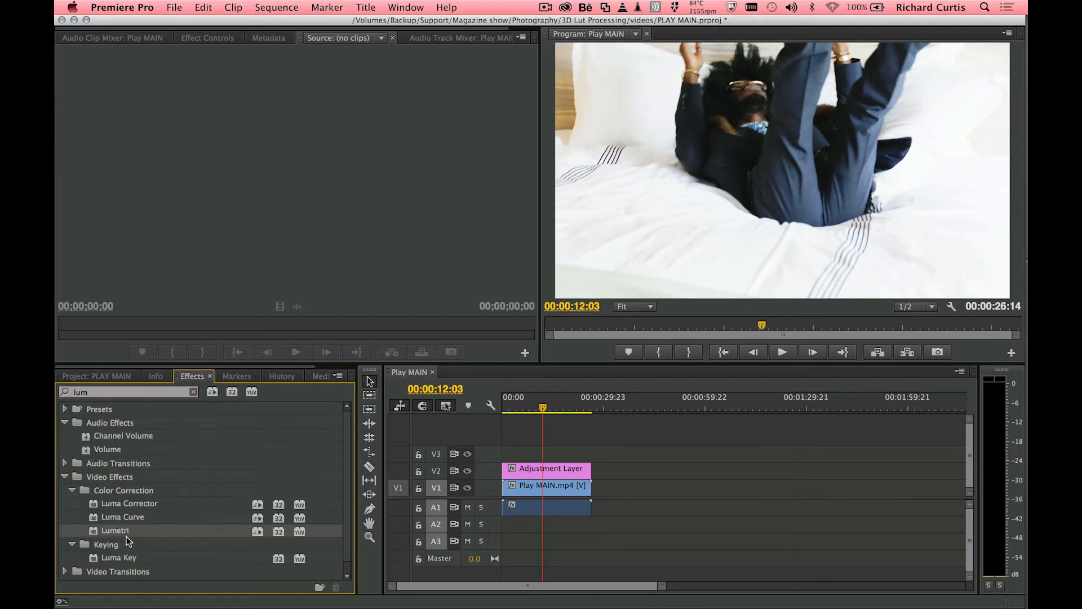
pyautogui.moveTo(114, 528); pyautogui.dragTo(525, 468)
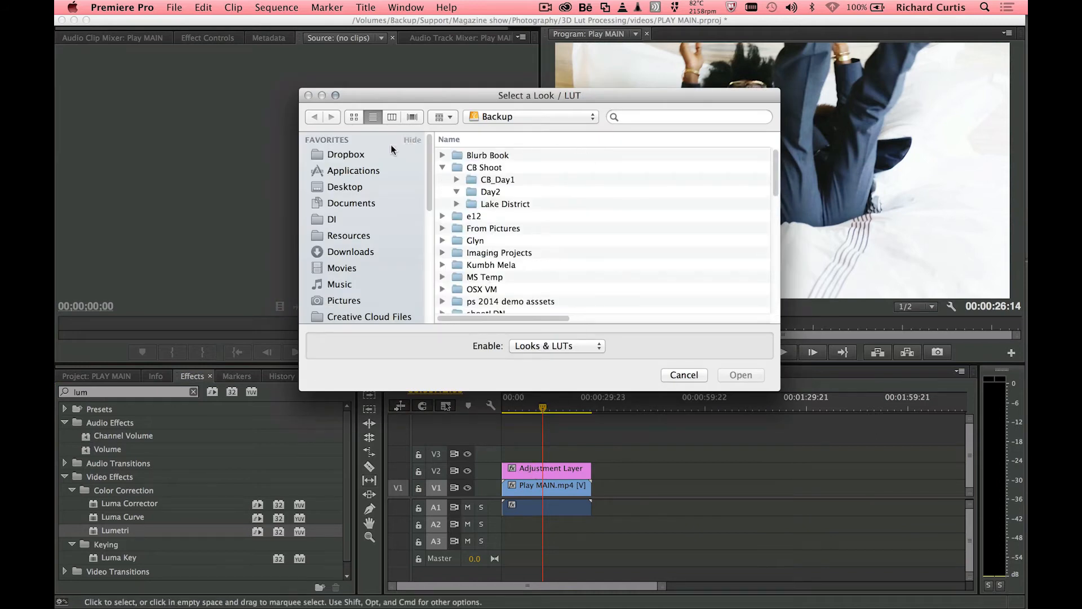
# Load bw.3DL from the Desktop as the Lumetri look and play the sequence
pyautogui.click(351, 188)
pyautogui.click(490, 161)
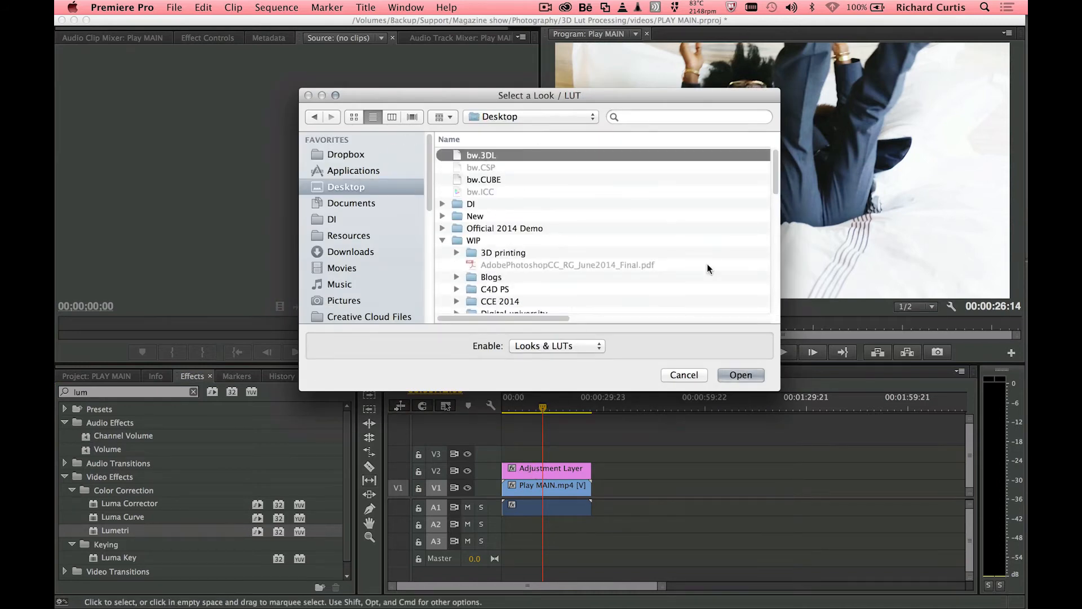
pyautogui.click(741, 375)
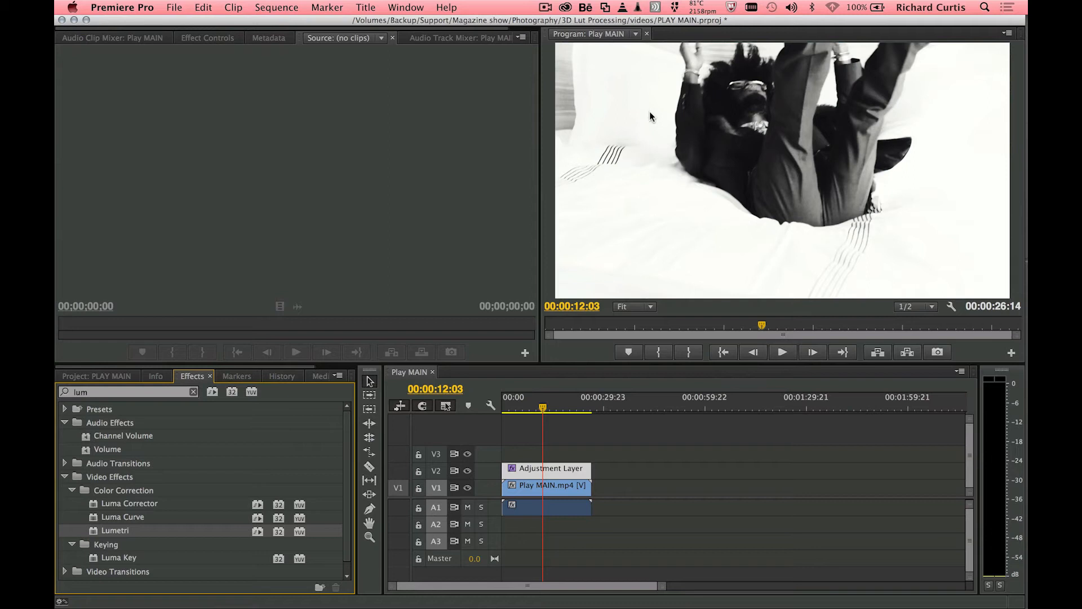
pyautogui.press('space')
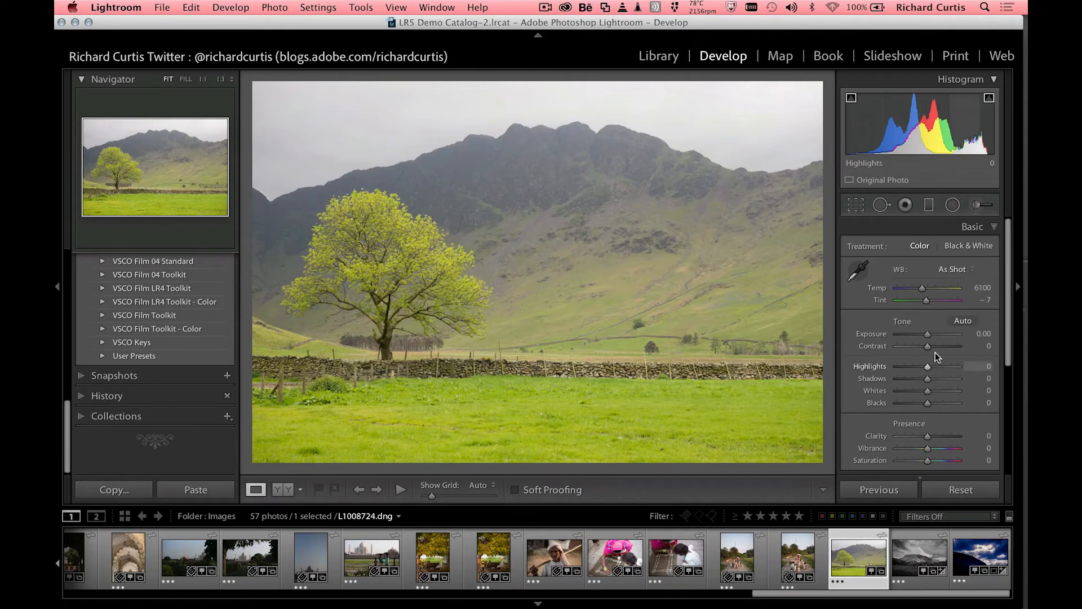
# In Lightroom, set Whites to +39 and Blacks to -54 on the tree landscape, and open it as a Smart Object in Photoshop
pyautogui.moveTo(928, 391)
pyautogui.mouseDown()
pyautogui.moveTo(942, 387)
pyautogui.moveTo(911, 403)
pyautogui.mouseUp()
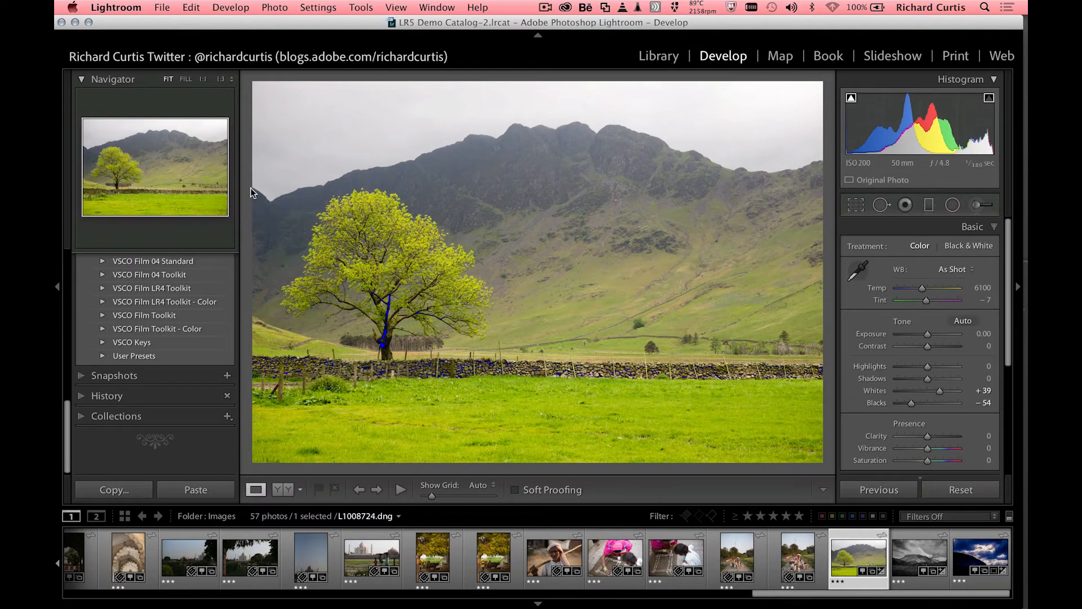
pyautogui.rightClick(859, 553)
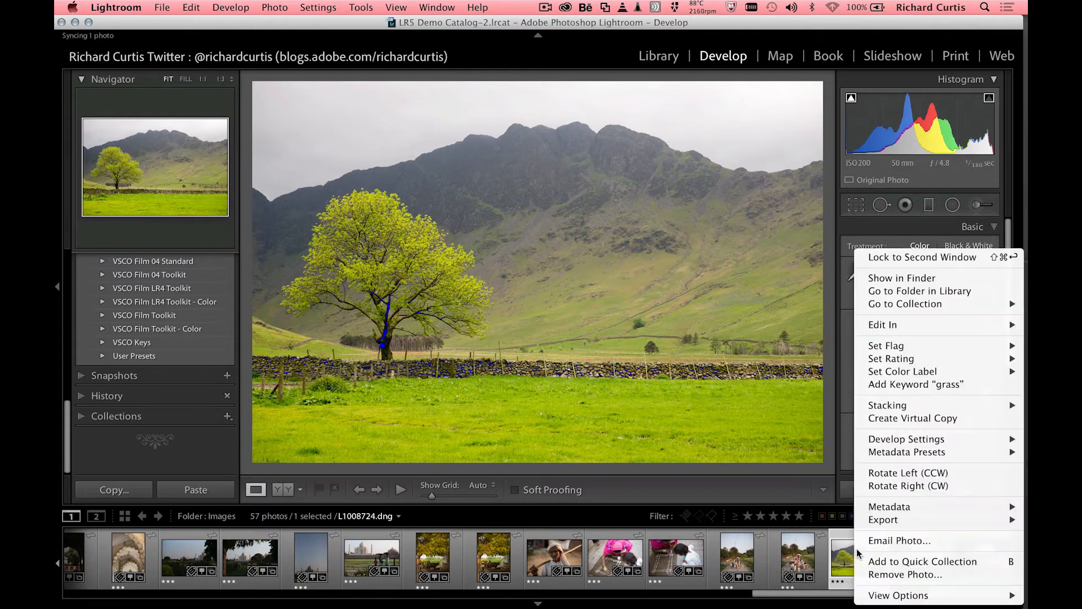
pyautogui.moveTo(890, 325)
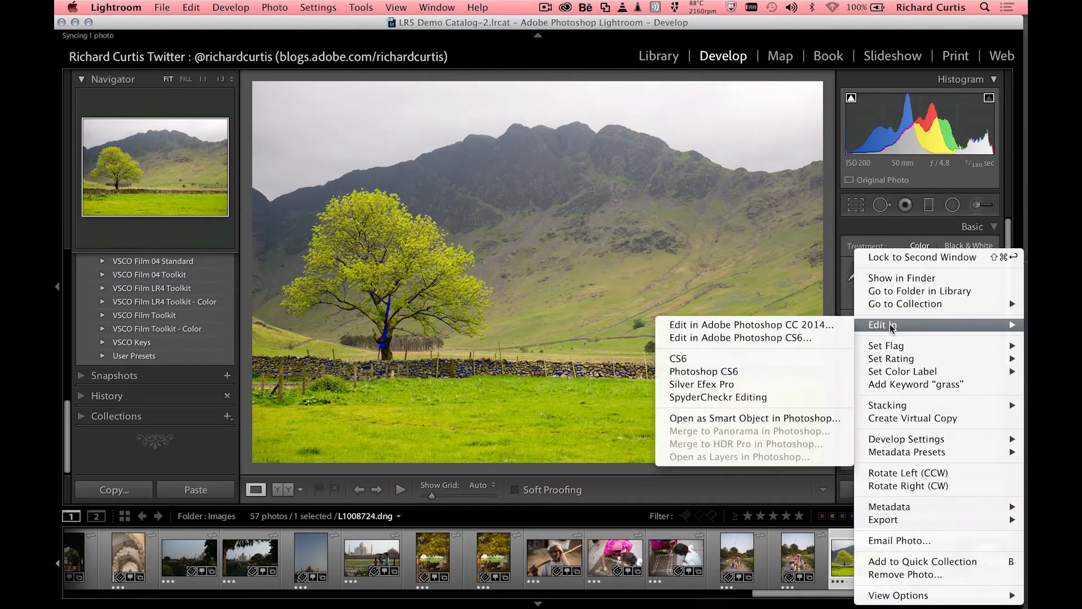
pyautogui.click(770, 418)
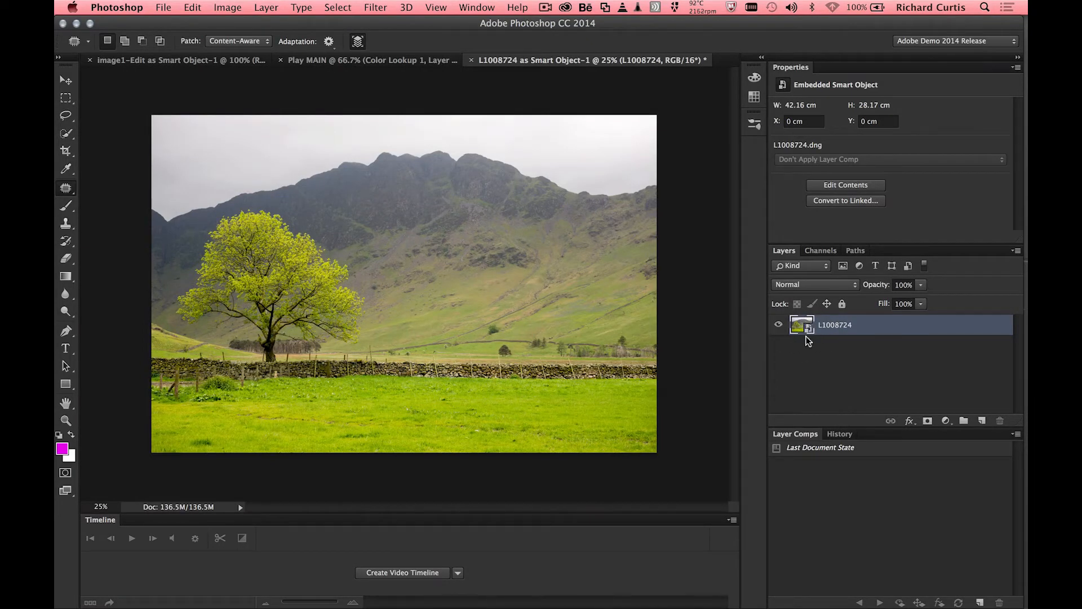
# Open the Camera Raw Filter on the L1008724 layer and draw a graduated filter from the sky's upper-left corner down to below the tree's branches
pyautogui.click(376, 7)
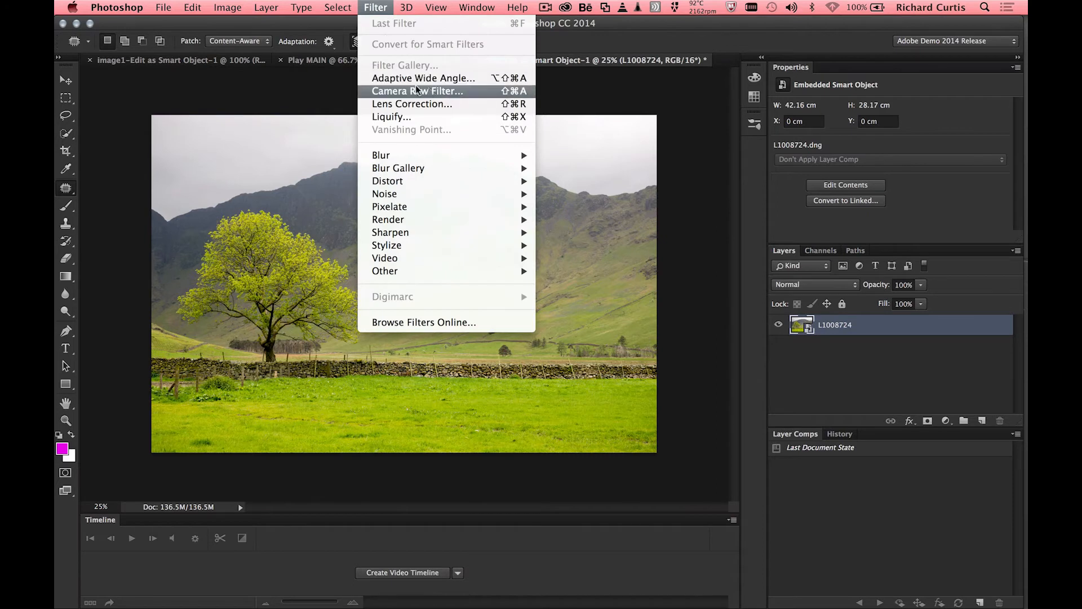
pyautogui.click(430, 92)
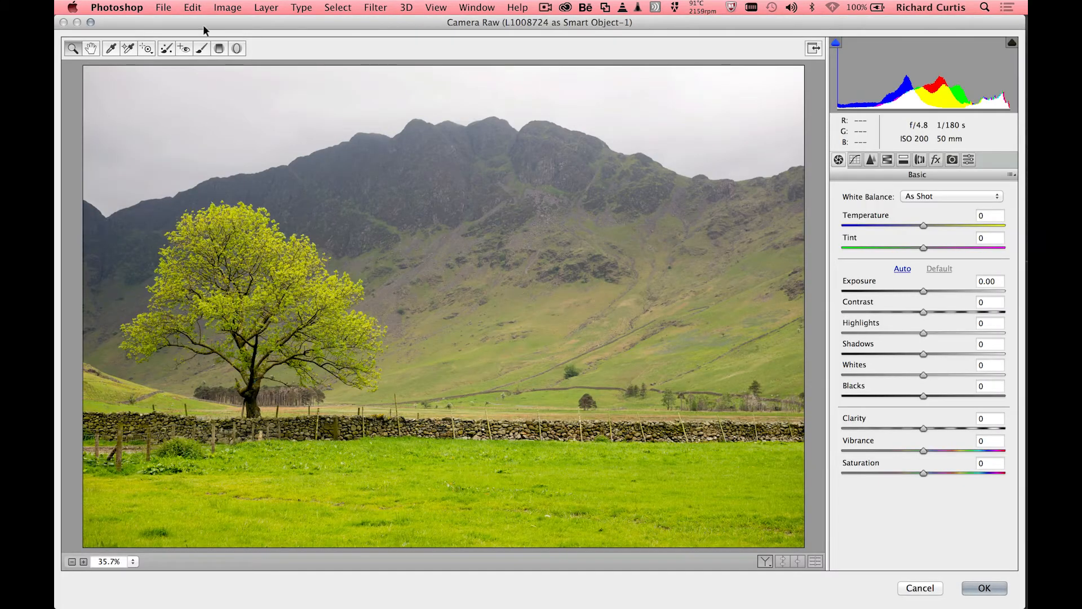
pyautogui.click(220, 49)
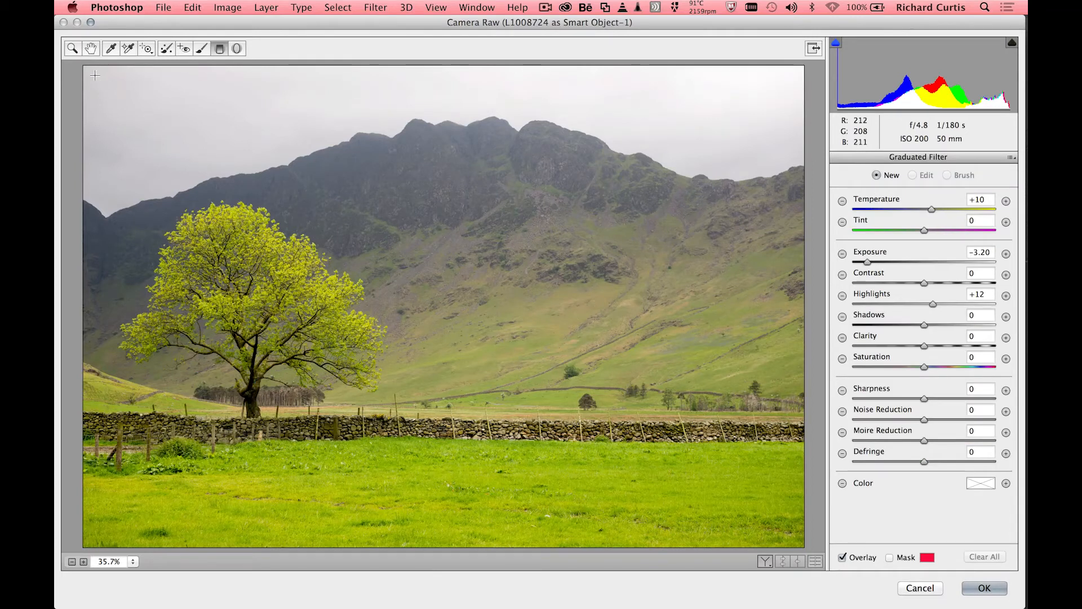
pyautogui.moveTo(83, 65); pyautogui.dragTo(141, 392)
# Check the sky gradient's mask overlay, hide it again, and extend the gradient's end point down to the base of the stone wall
pyautogui.click(890, 559)
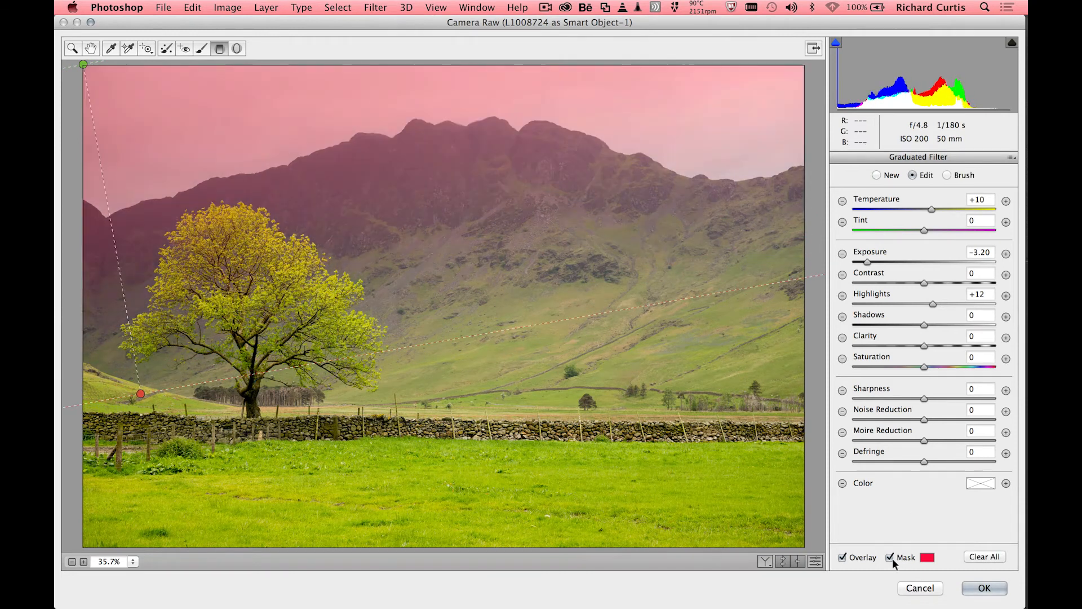
pyautogui.click(891, 558)
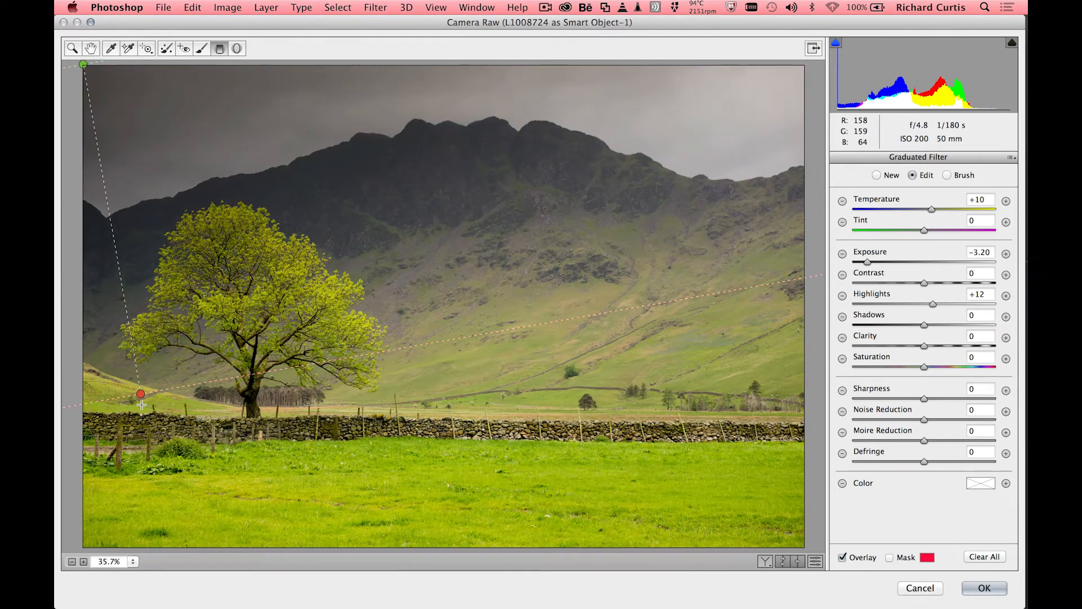
pyautogui.moveTo(141, 394); pyautogui.dragTo(121, 445)
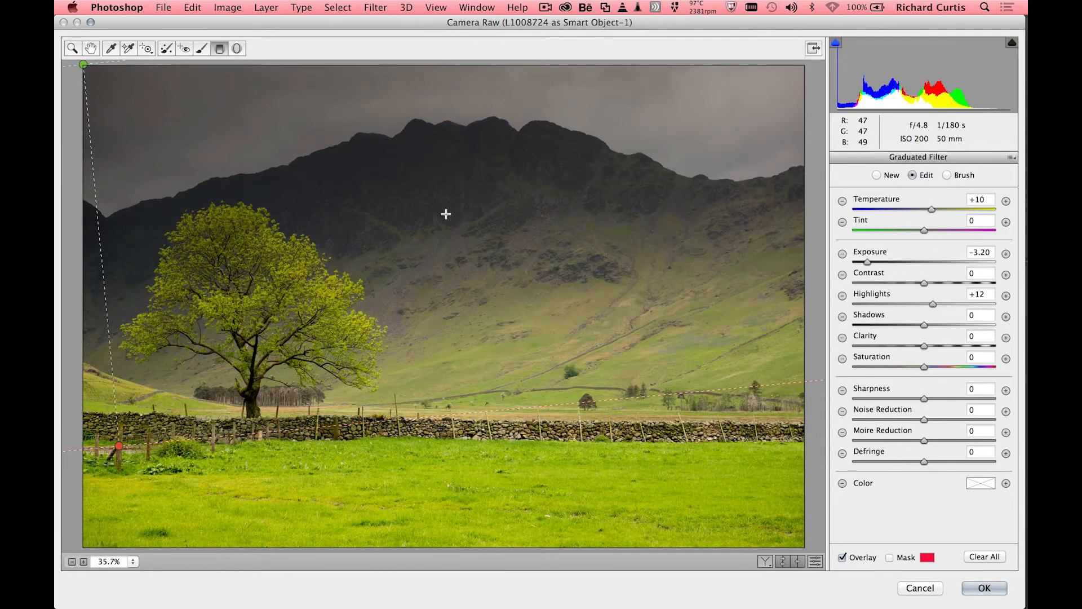
# Erase the sky gradient's effect from the tree with the filter's erase brush at size 18
pyautogui.hotkey('shift', 'k')
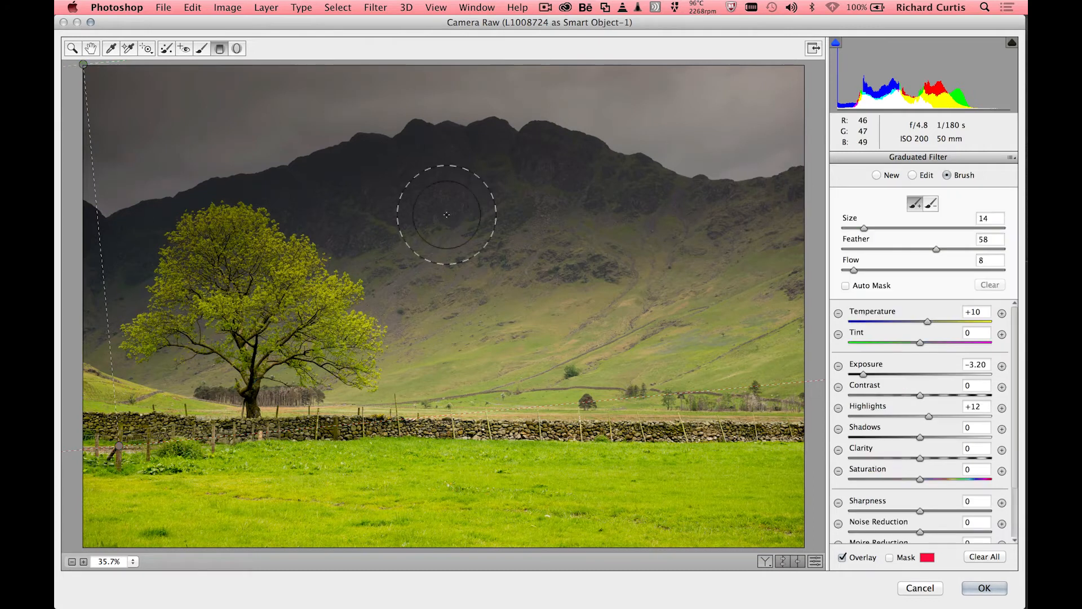
pyautogui.click(932, 204)
pyautogui.press('[')
pyautogui.press('[')
pyautogui.press('[')
pyautogui.press('[')
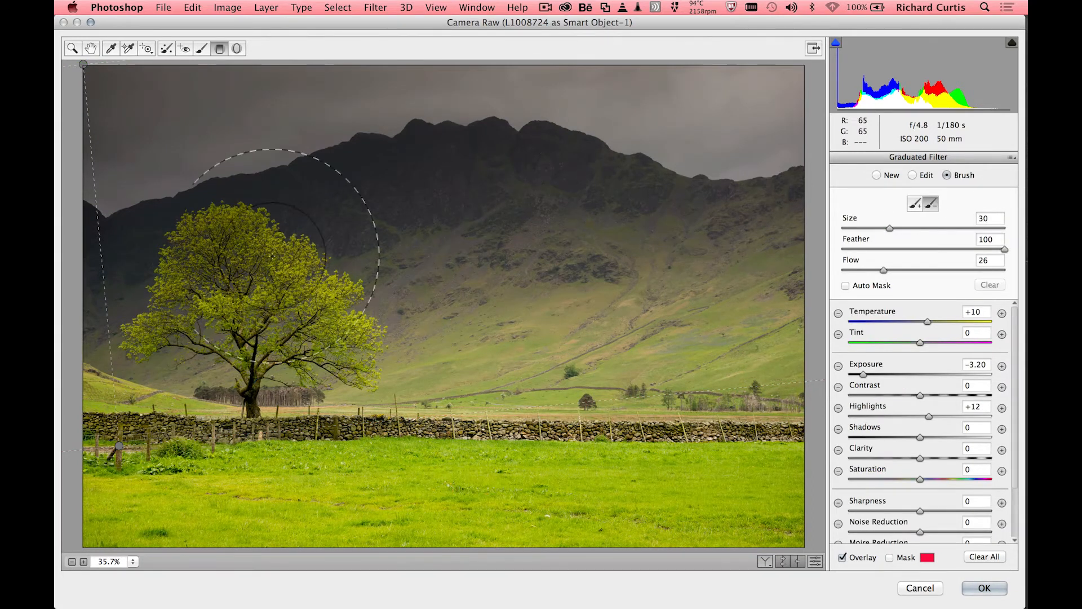
pyautogui.press('[')
pyautogui.press('[')
pyautogui.press('[')
pyautogui.press('[')
pyautogui.press('[')
pyautogui.press('[')
pyautogui.press('[')
pyautogui.press('[')
pyautogui.press('[')
pyautogui.press('[')
pyautogui.press('[')
pyautogui.press('[')
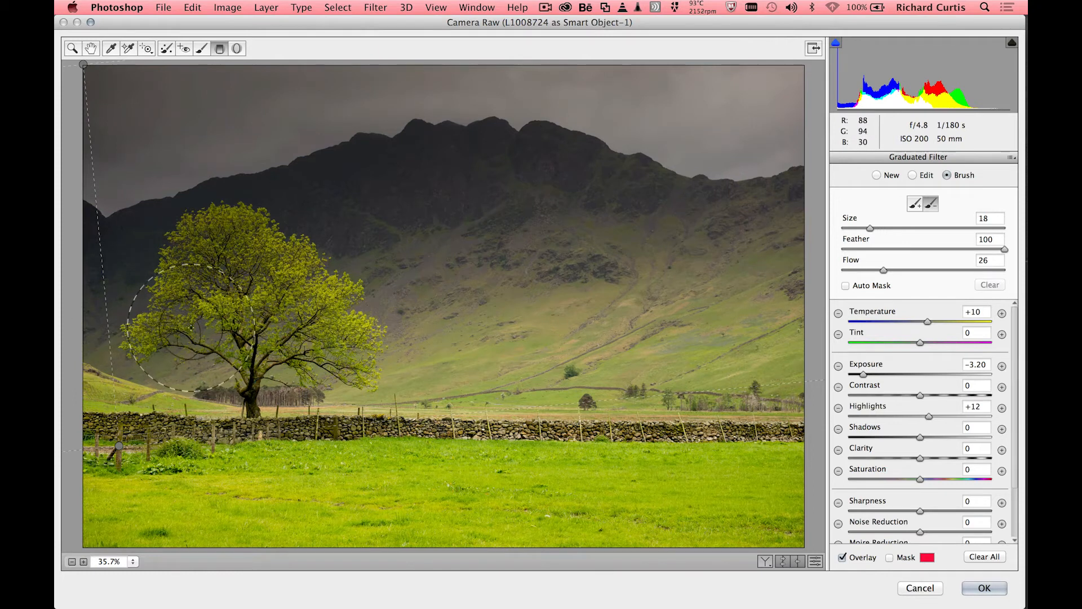
pyautogui.moveTo(225, 307)
pyautogui.mouseDown()
pyautogui.moveTo(186, 254)
pyautogui.moveTo(271, 237)
pyautogui.moveTo(197, 306)
pyautogui.moveTo(293, 327)
pyautogui.moveTo(249, 186)
pyautogui.mouseUp()
# Paint the gradient effect back over the mountain just above the tree with the size 14 add brush, and show the mask overlay
pyautogui.click(915, 205)
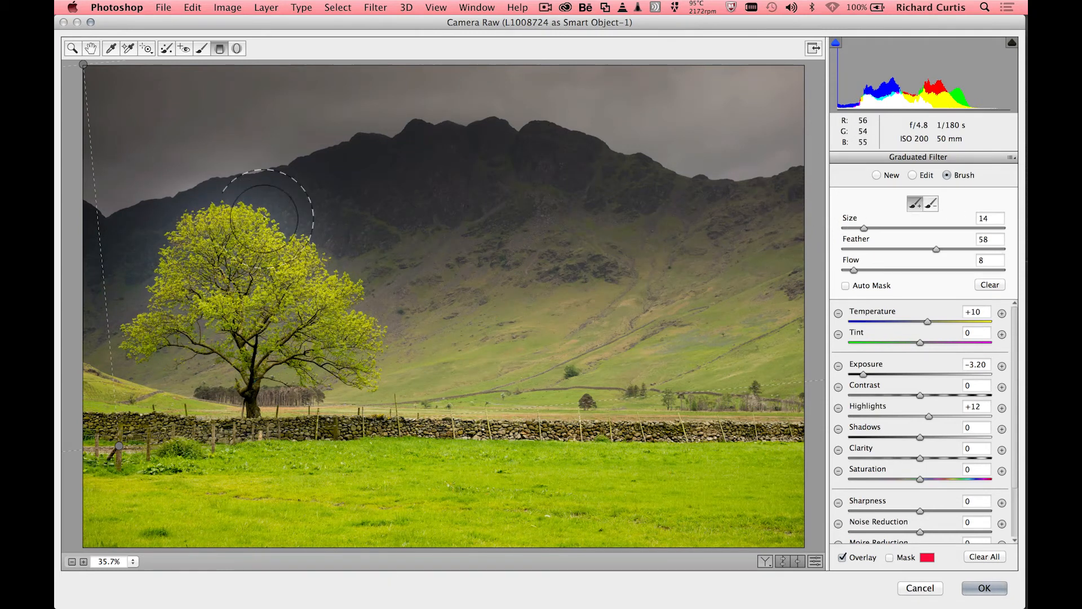
pyautogui.moveTo(252, 195)
pyautogui.mouseDown()
pyautogui.moveTo(308, 222)
pyautogui.moveTo(242, 181)
pyautogui.moveTo(305, 222)
pyautogui.moveTo(278, 181)
pyautogui.mouseUp()
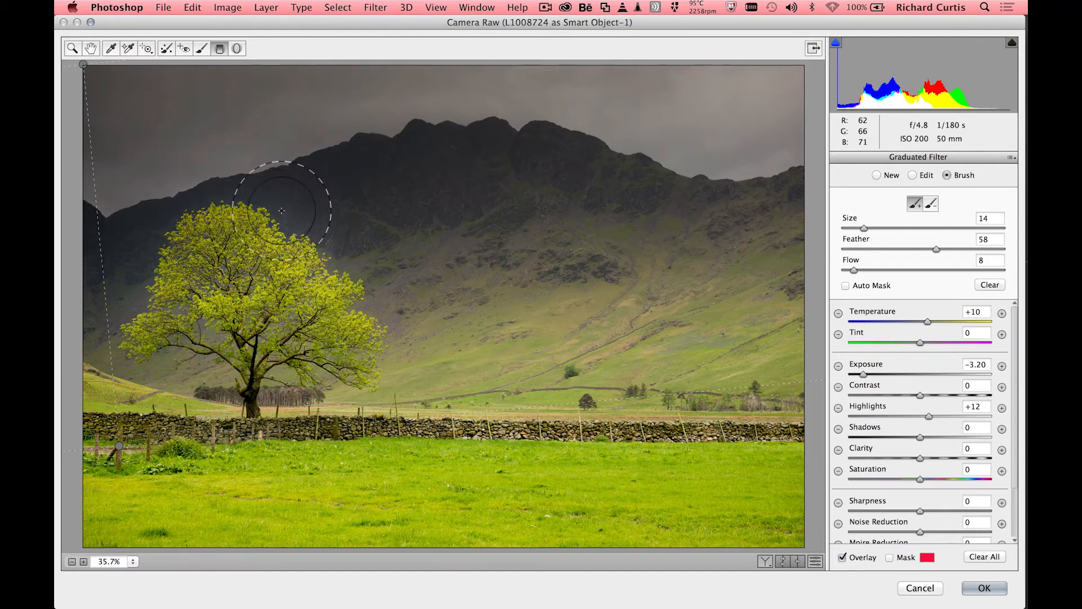
pyautogui.click(890, 558)
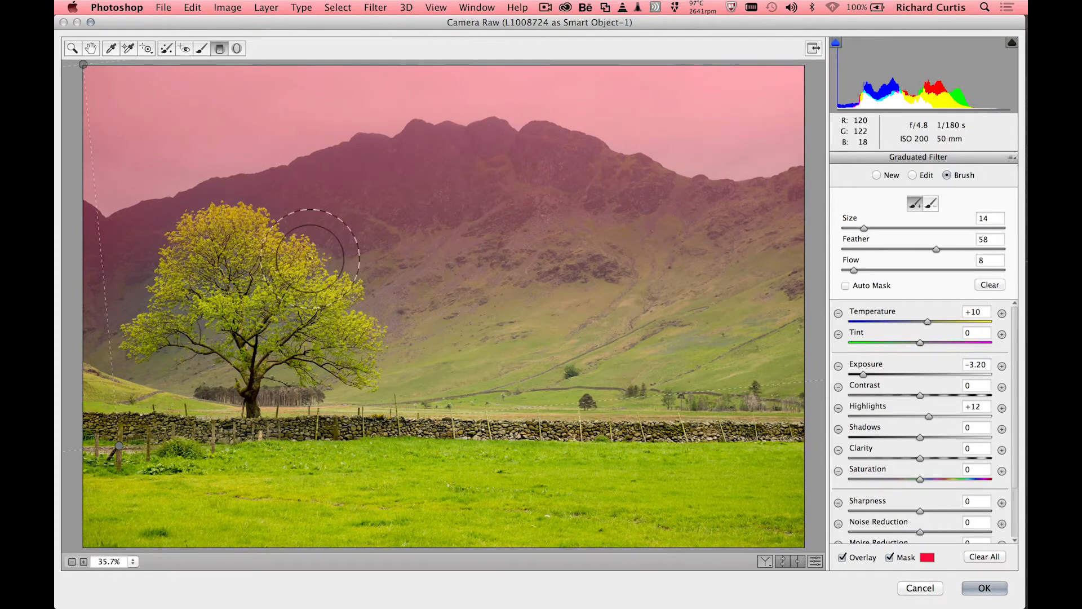
# Add a new graduated filter running from the photo's lower edge up to the stone wall
pyautogui.click(879, 175)
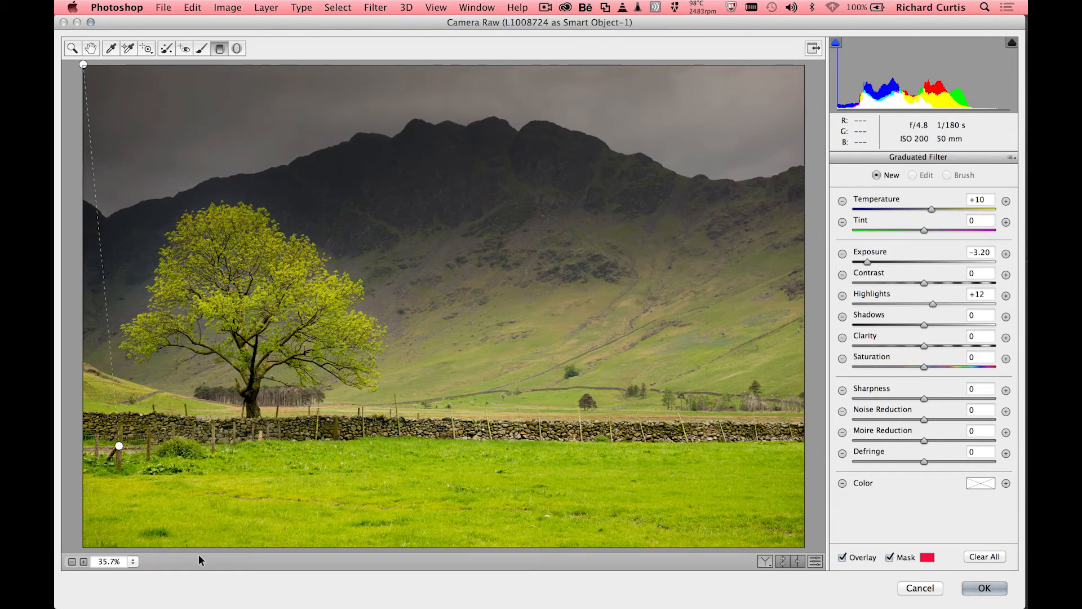
pyautogui.moveTo(202, 521); pyautogui.dragTo(198, 414)
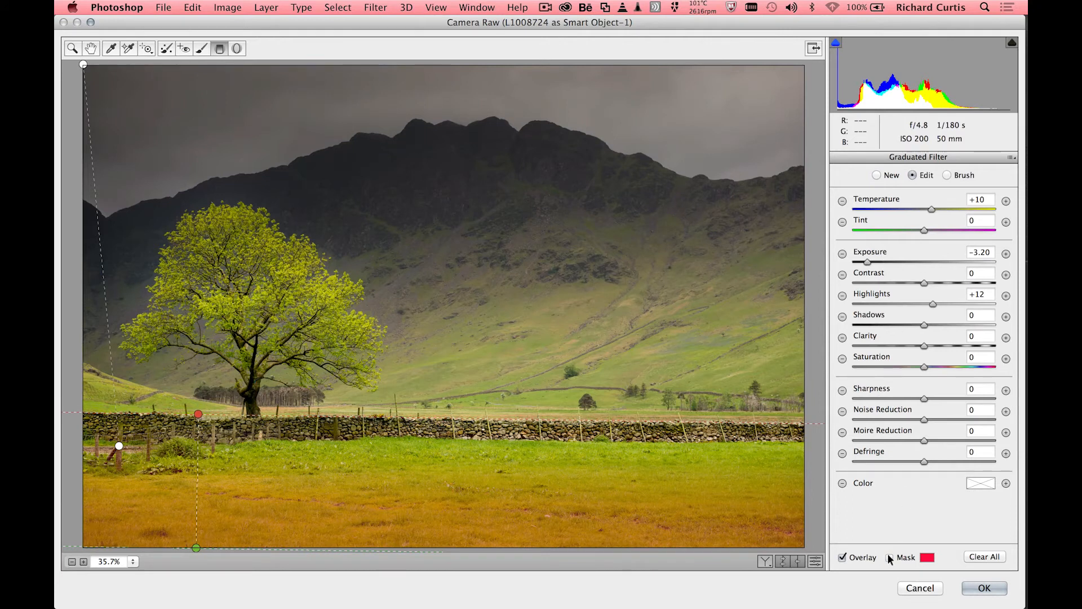